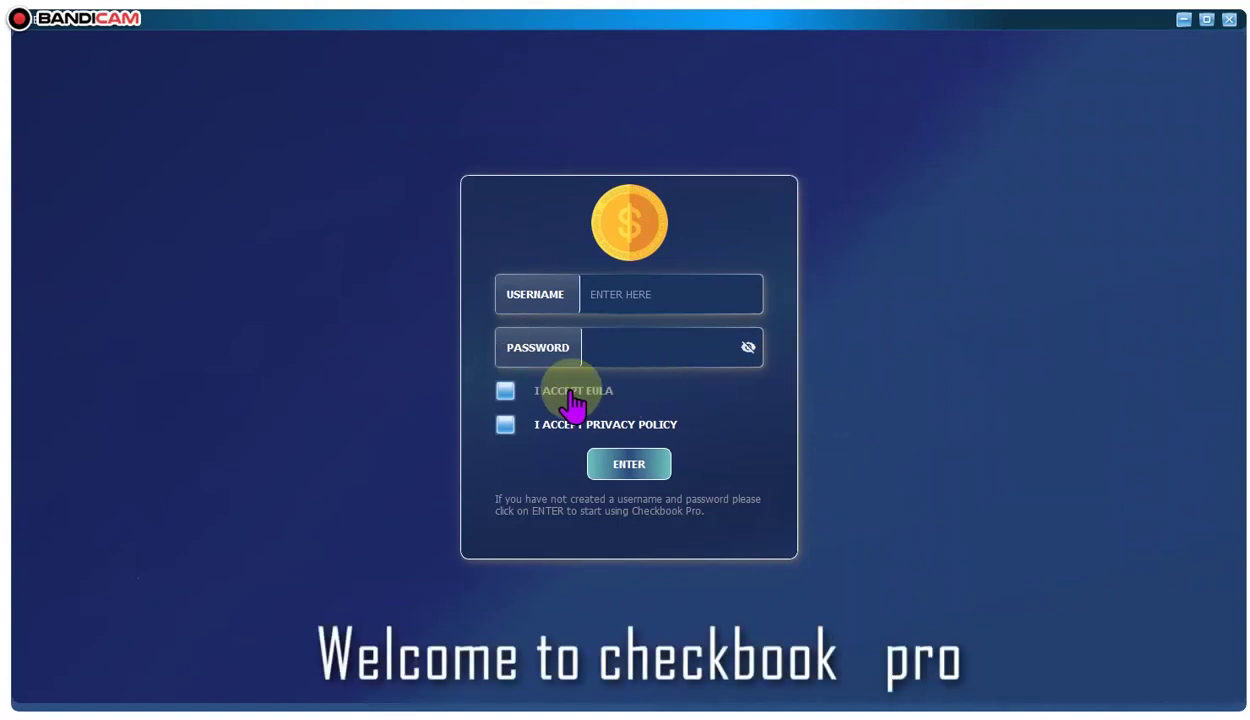
Step: Tick the EULA and privacy policy checkboxes and log in to Checkbook Pro
click(505, 392)
click(505, 425)
click(632, 470)
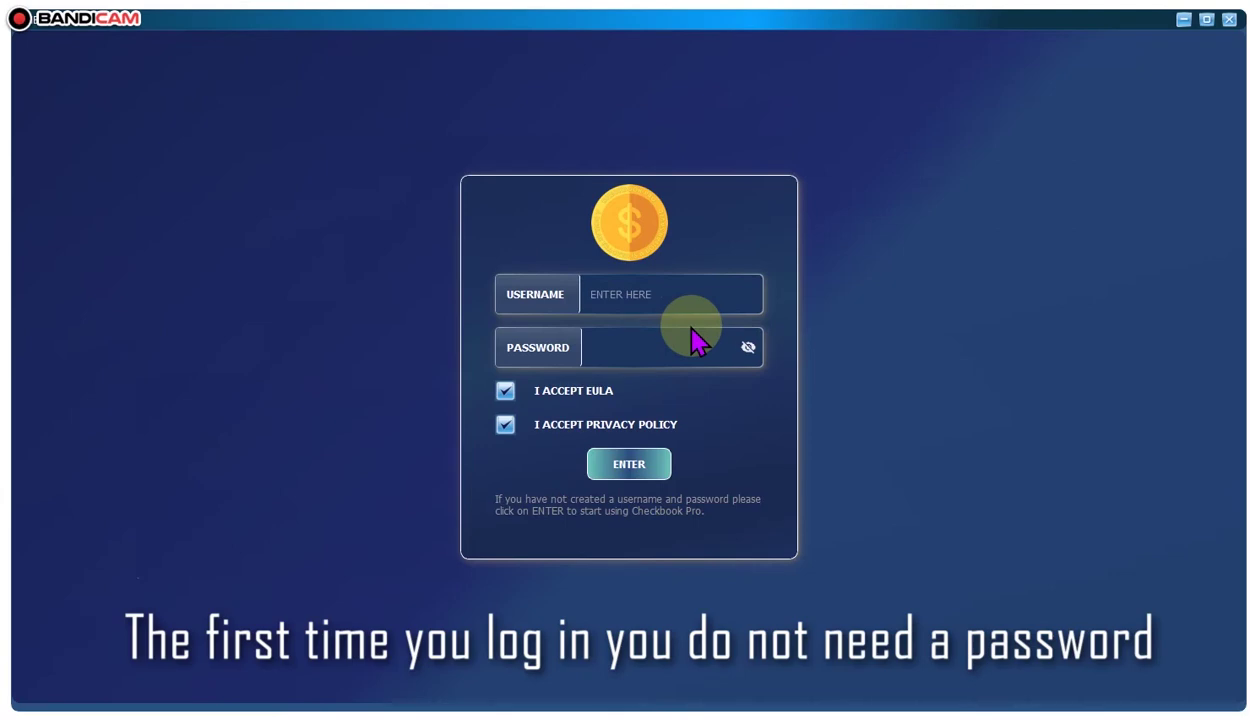
click(630, 464)
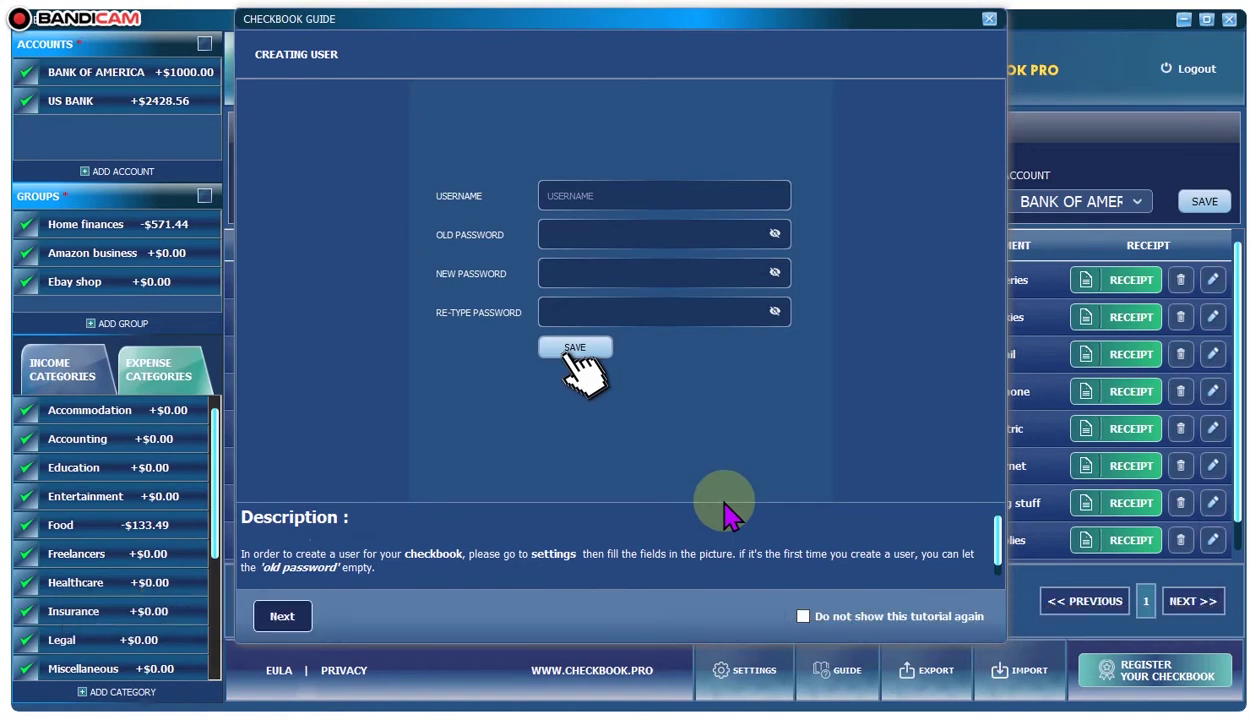
Step: Step through the guide's Account, Group and Adding Transaction pages back to the main window
click(282, 616)
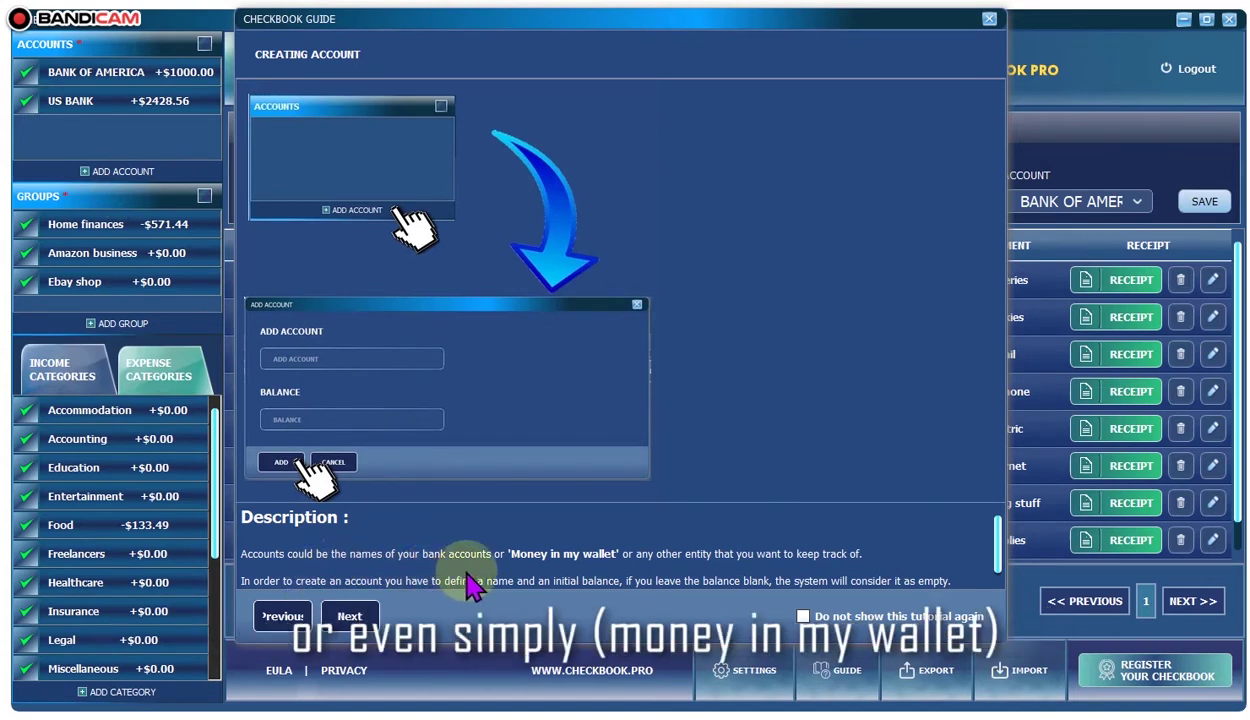
click(349, 616)
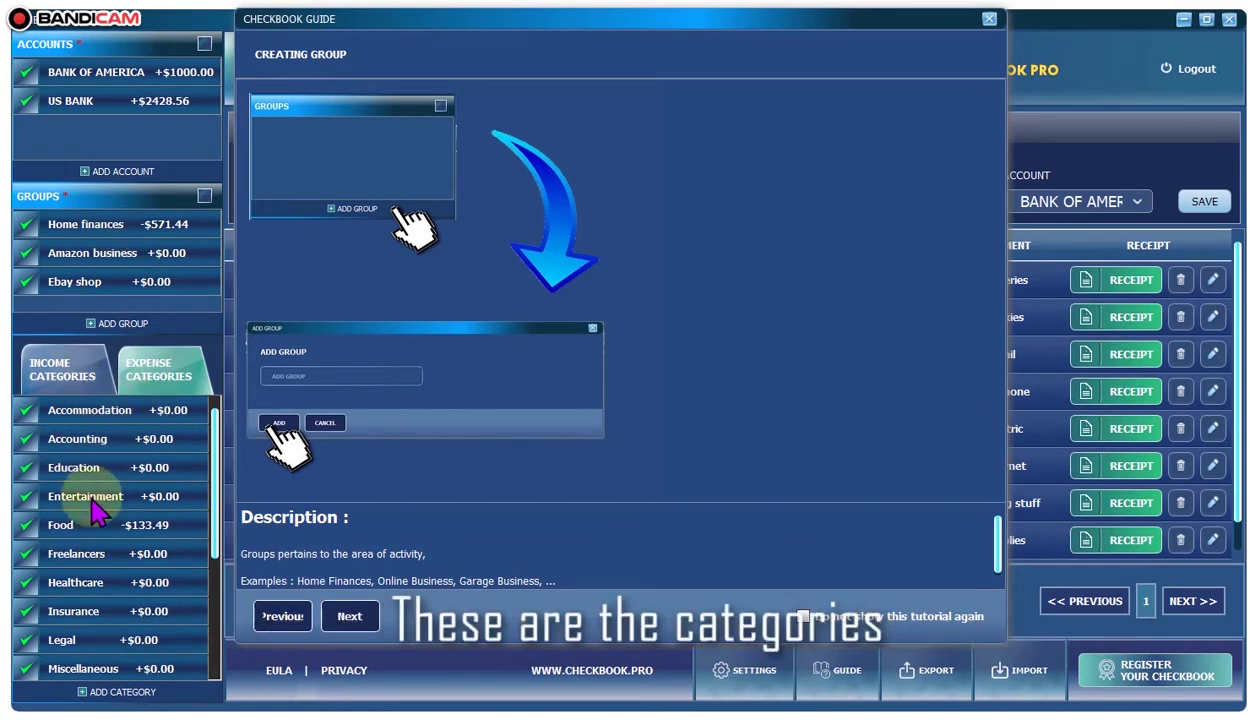
click(350, 622)
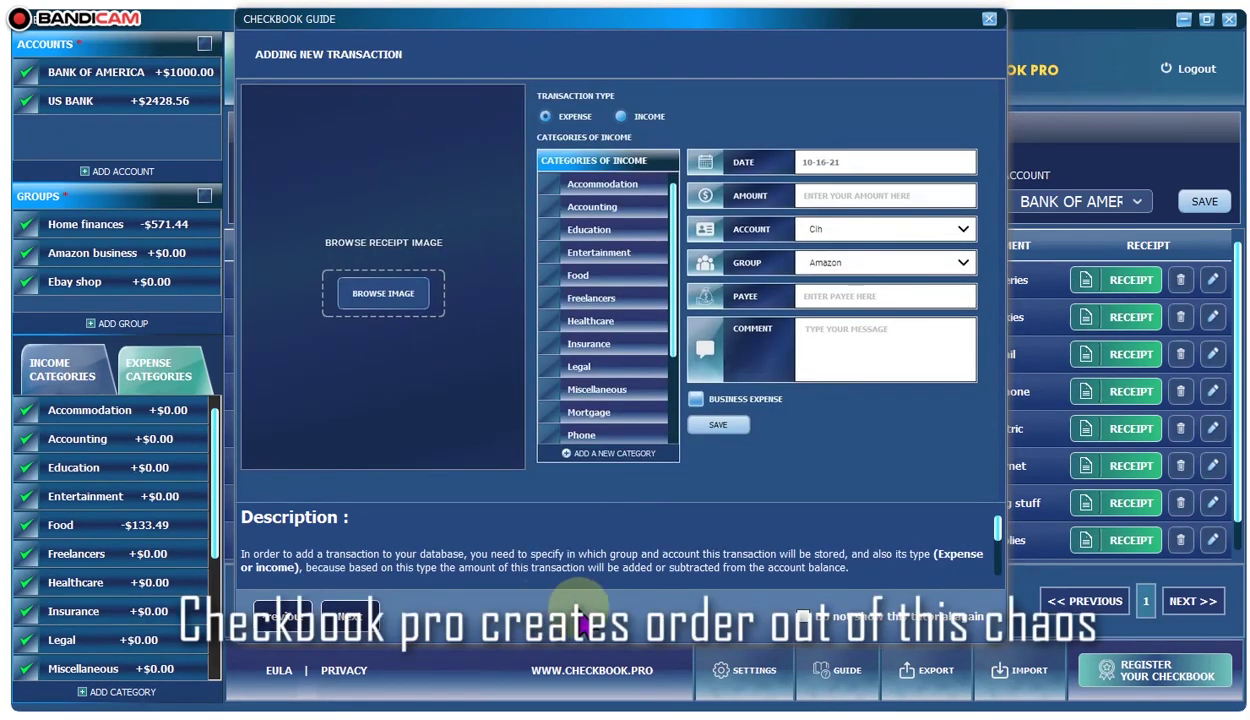
click(350, 618)
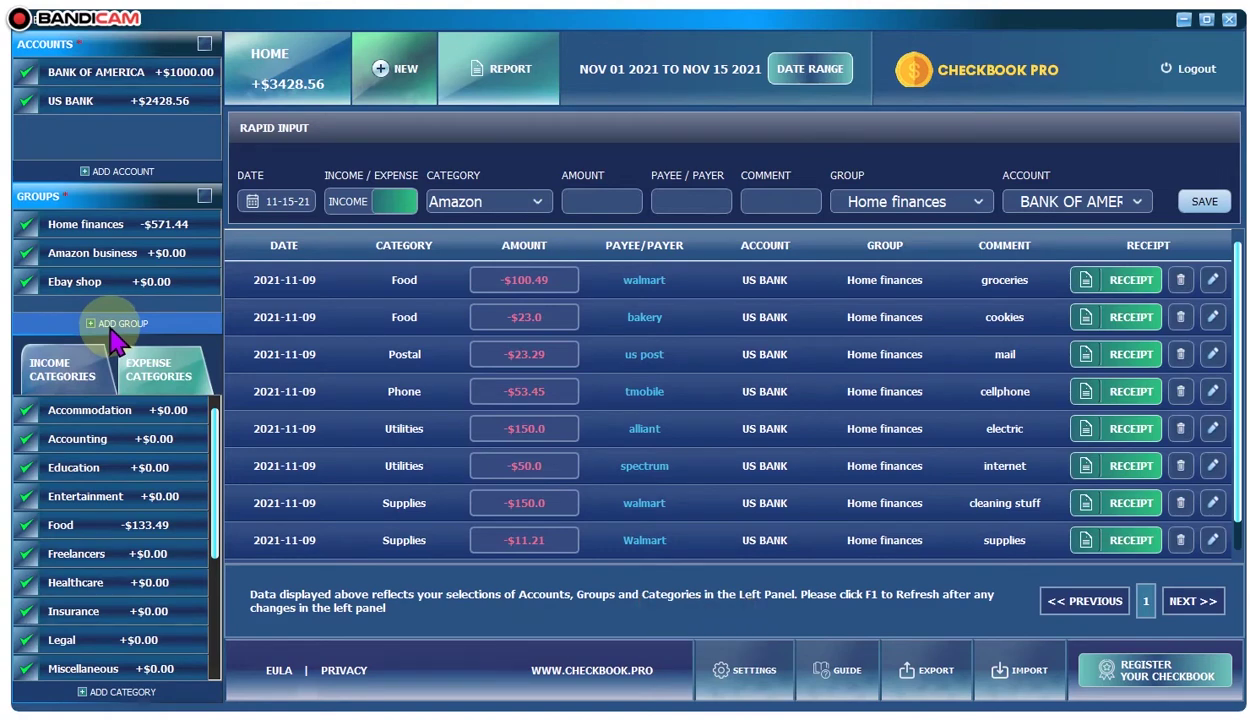
Step: Exclude Bank of America, Amazon business and Ebay shop, leaving US Bank and Home finances checked
click(27, 75)
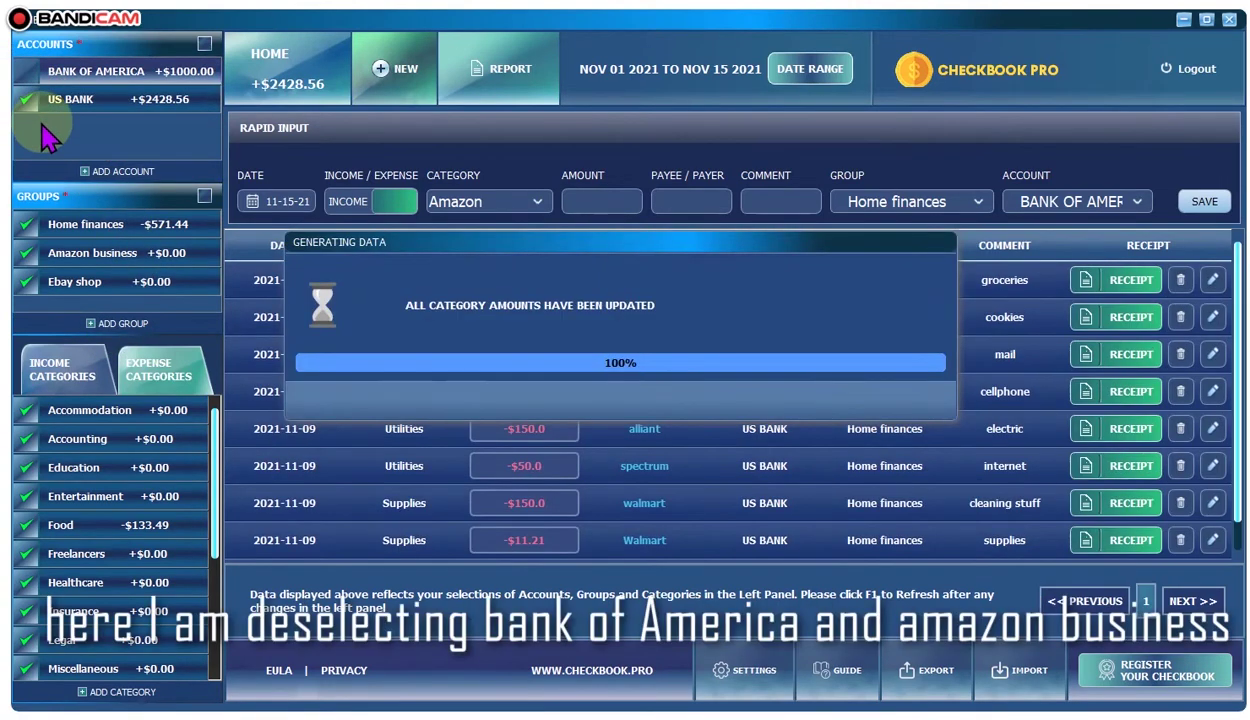
click(27, 252)
click(27, 281)
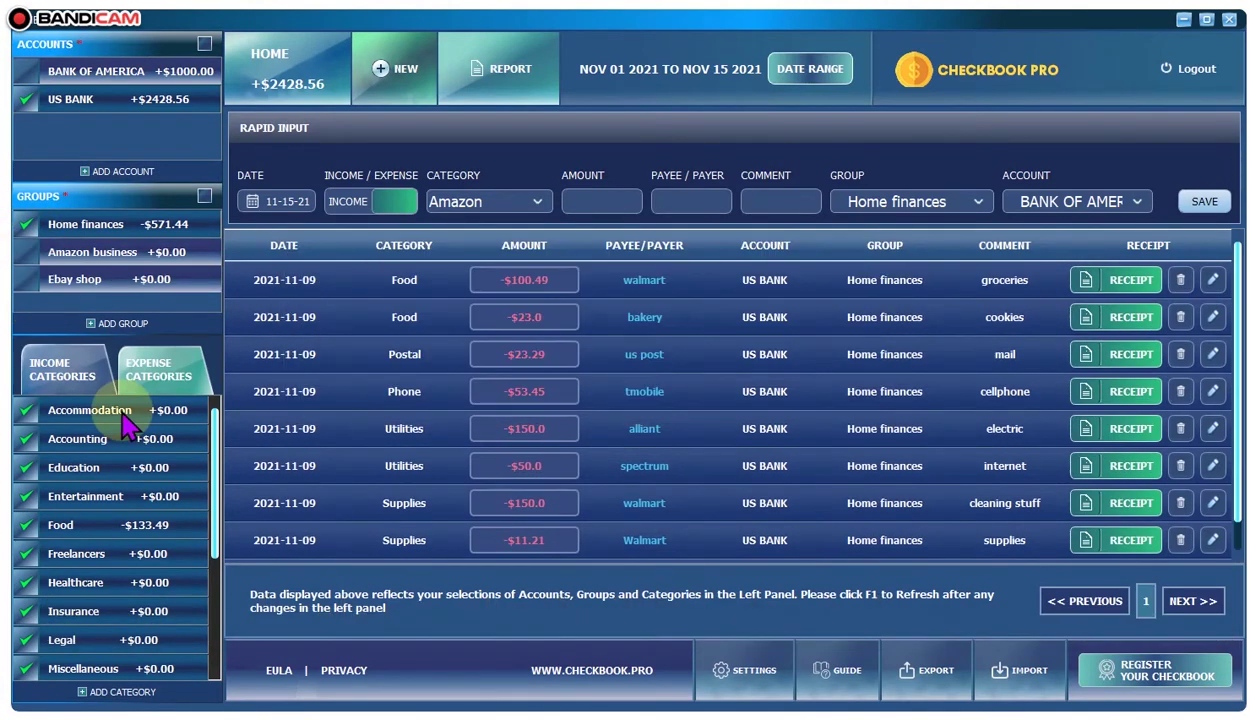
right_click(123, 77)
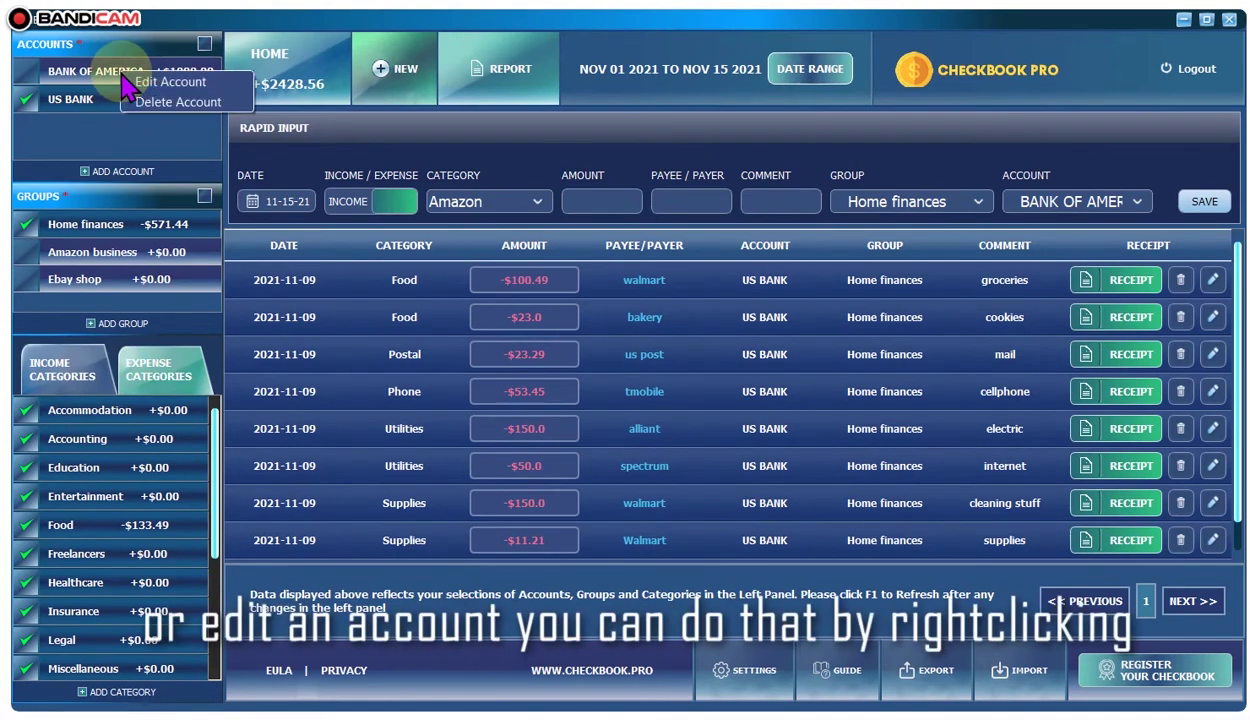
click(127, 145)
right_click(143, 236)
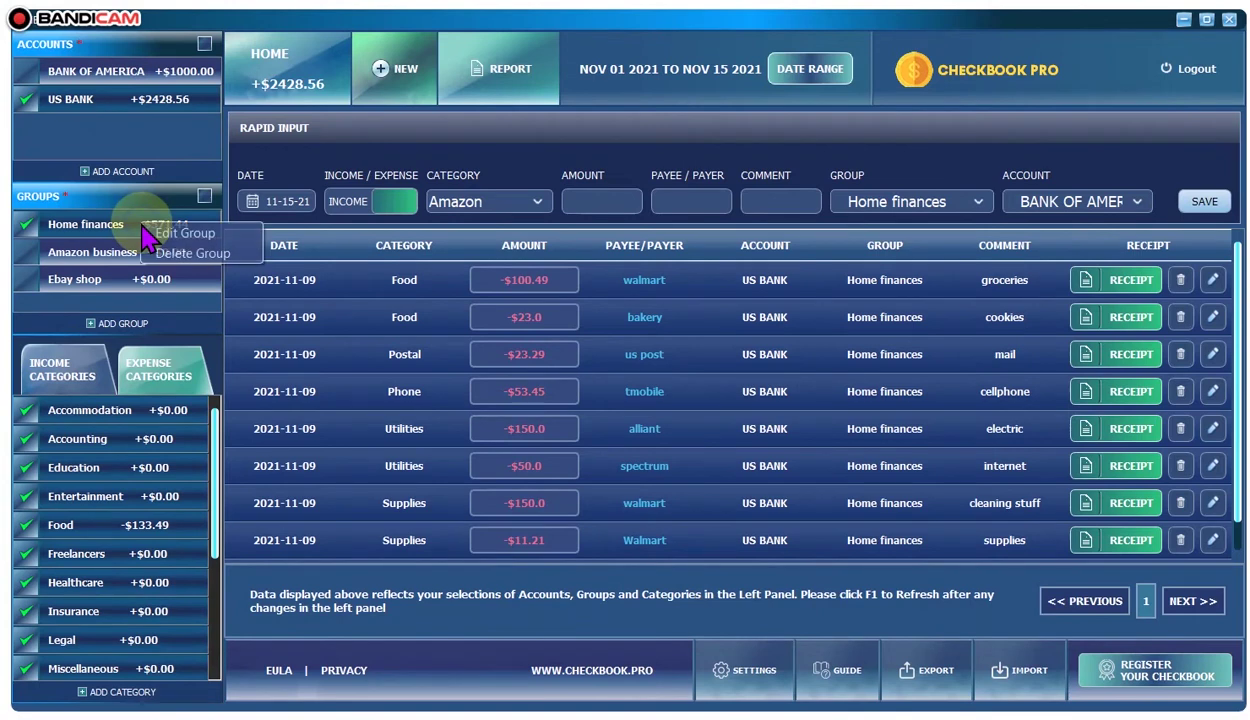
click(143, 170)
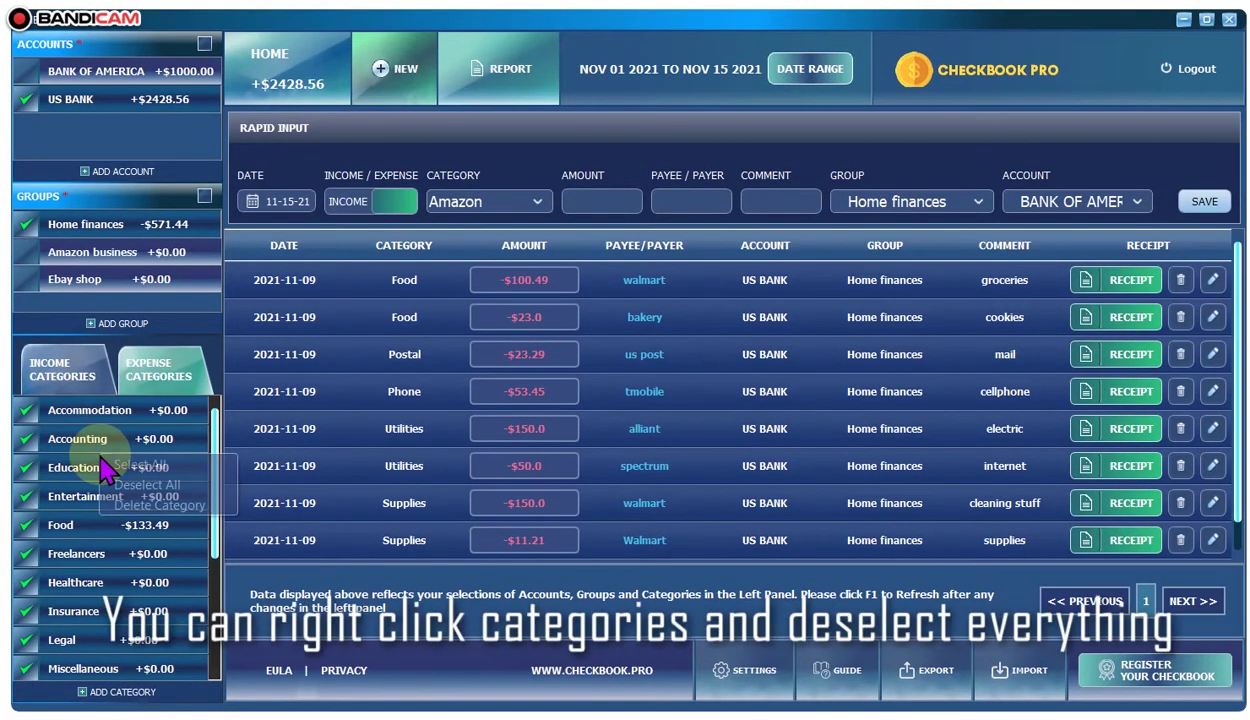
Step: Deselect all categories and refresh the transaction table so it is empty
right_click(104, 452)
click(145, 490)
key(F1)
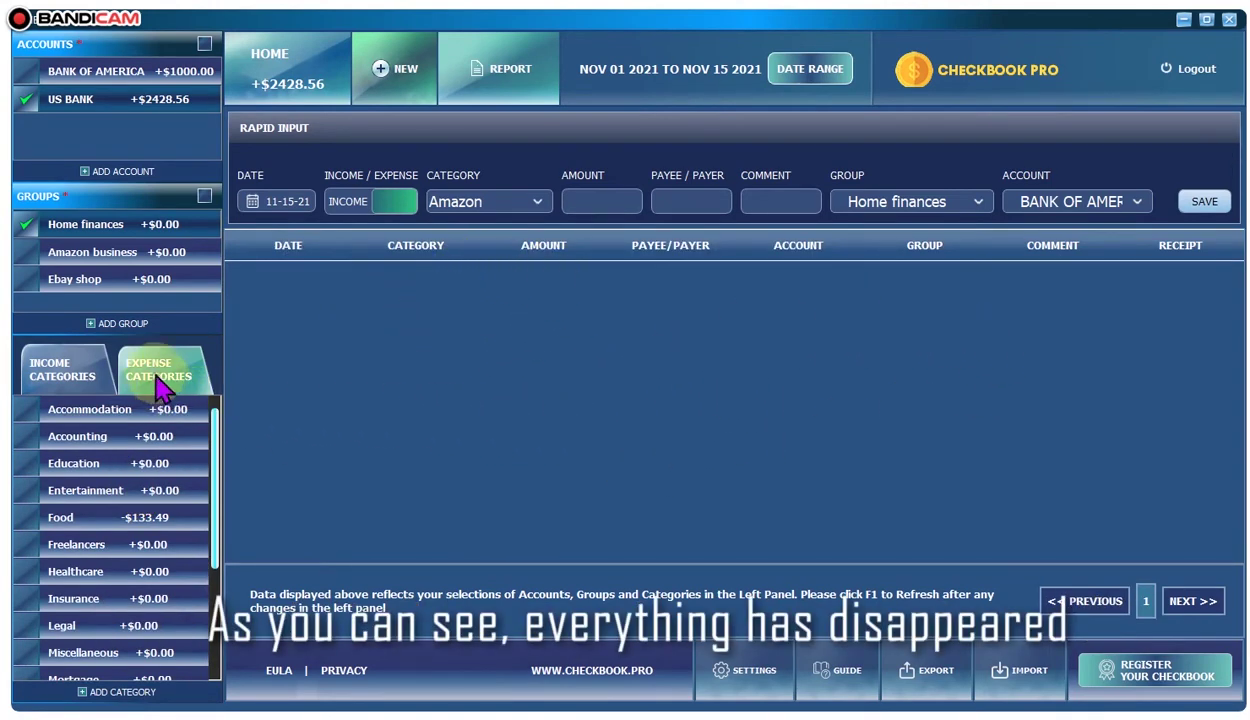
click(68, 368)
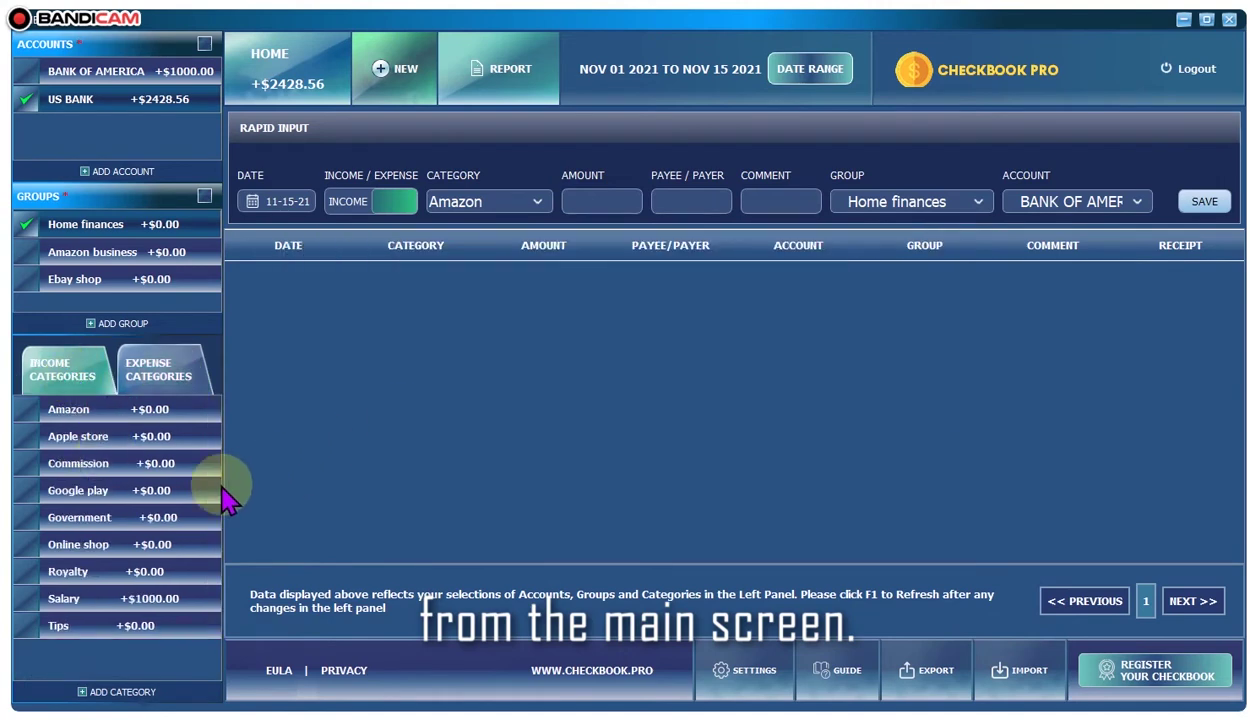
Step: Keep the November 1–15 2021 date range and include only the Food expense category
click(160, 372)
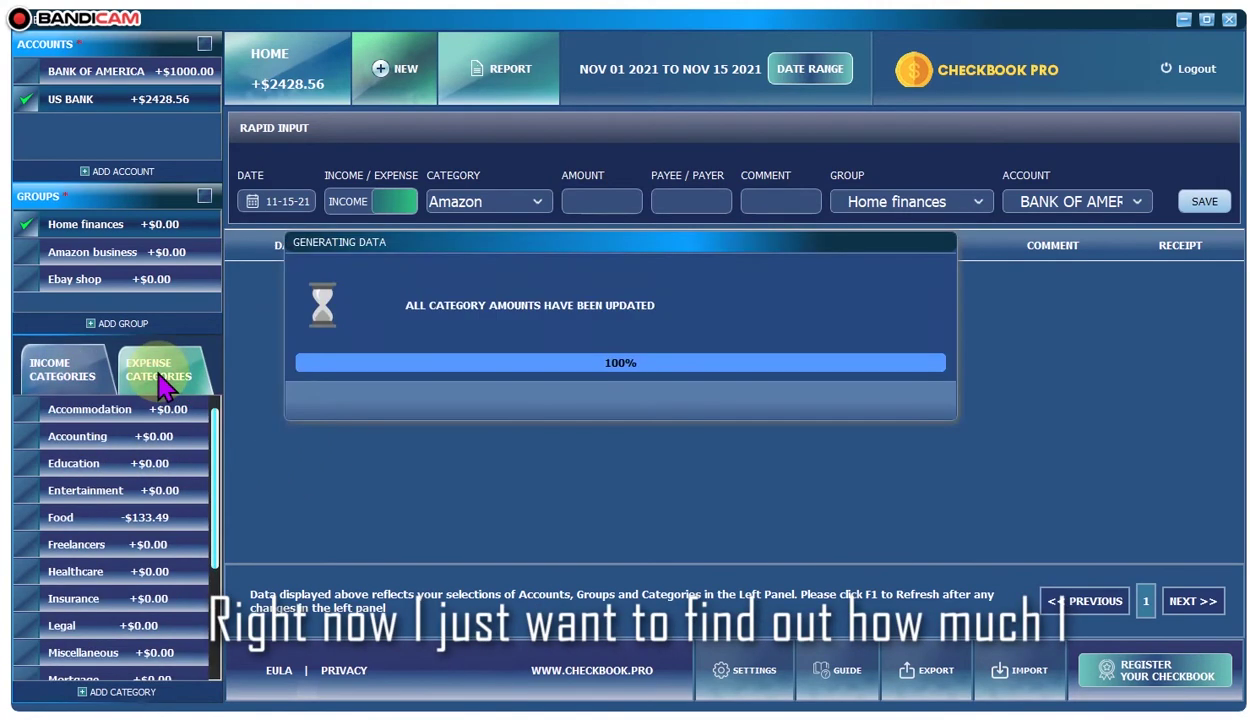
click(810, 75)
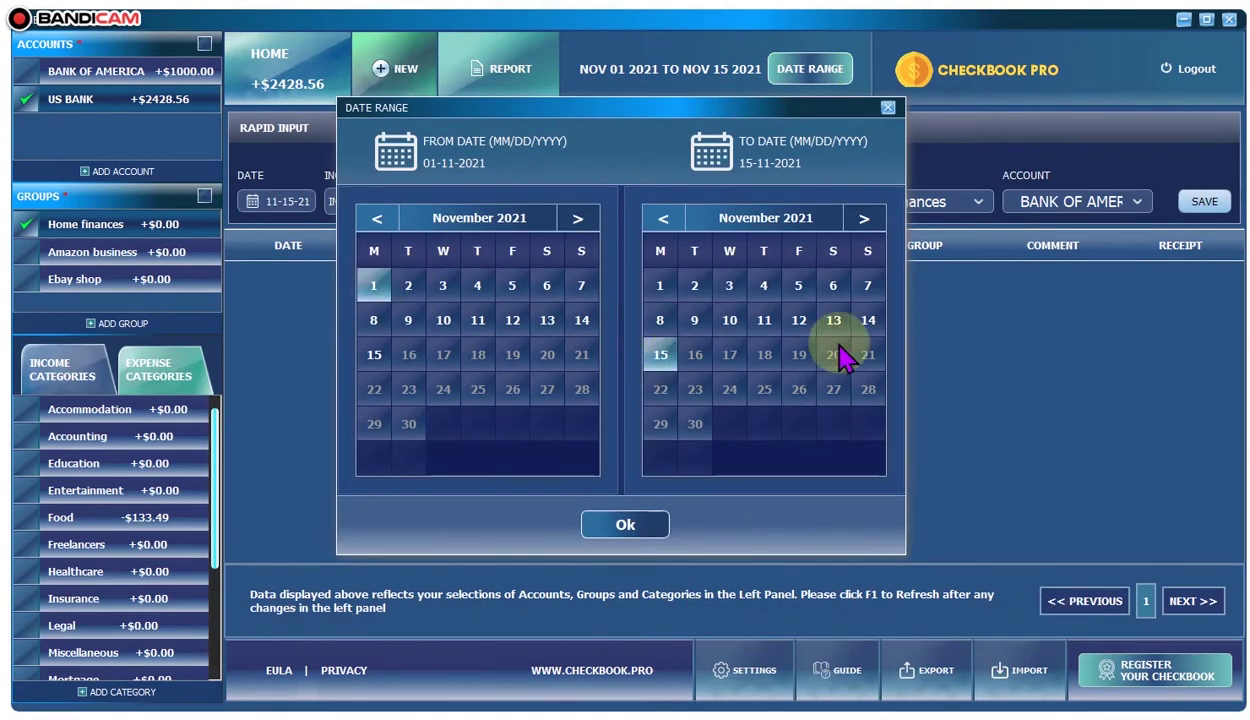
click(620, 530)
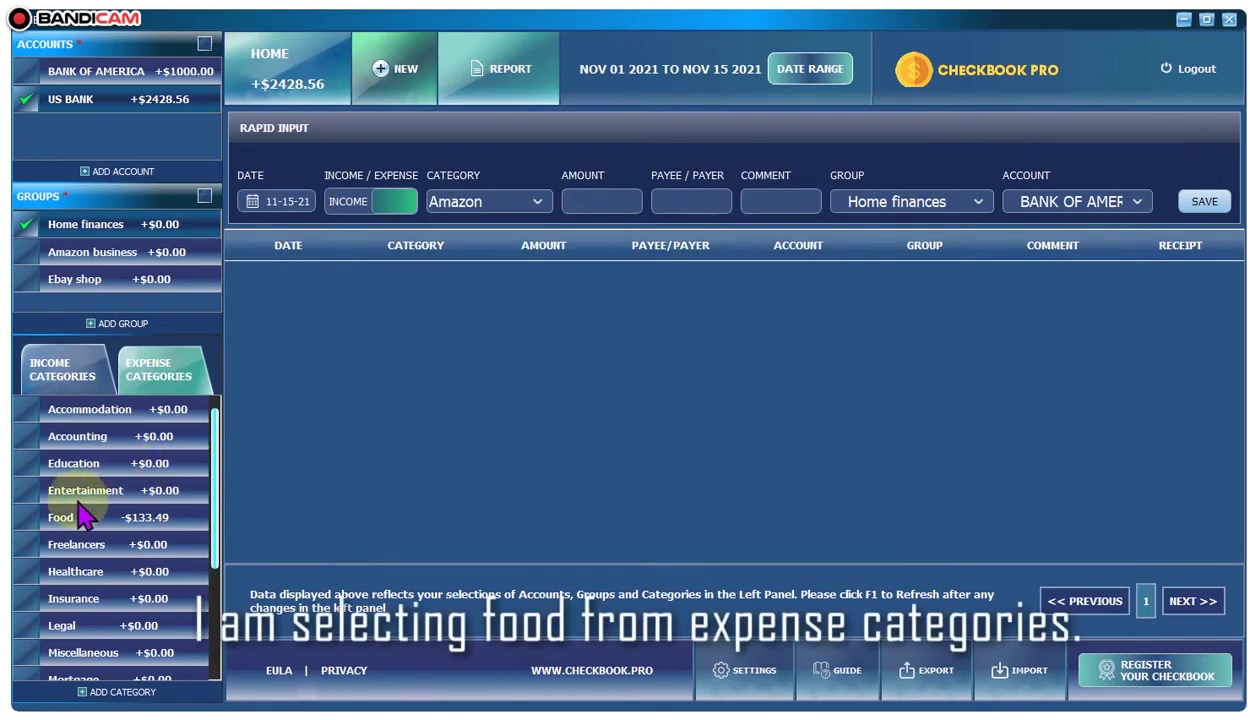
click(27, 520)
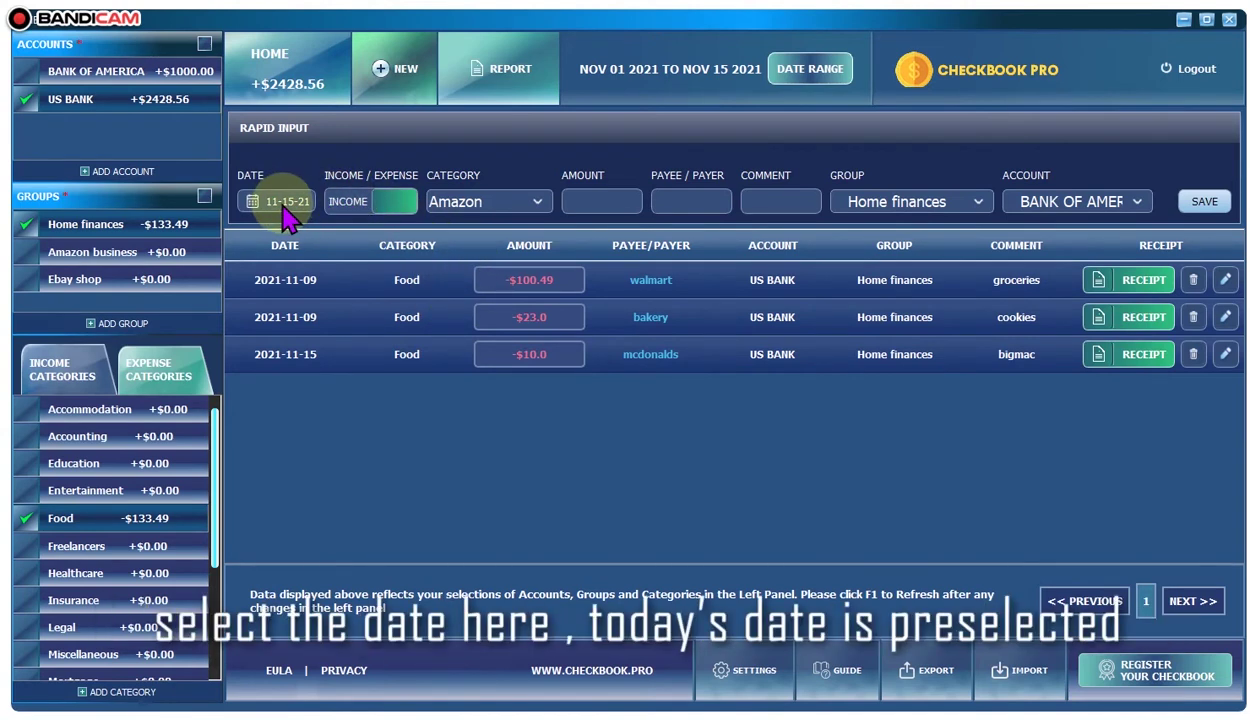
Step: Record a $9 Food expense to burgerking, comment 'burger', on the US BANK account
click(365, 202)
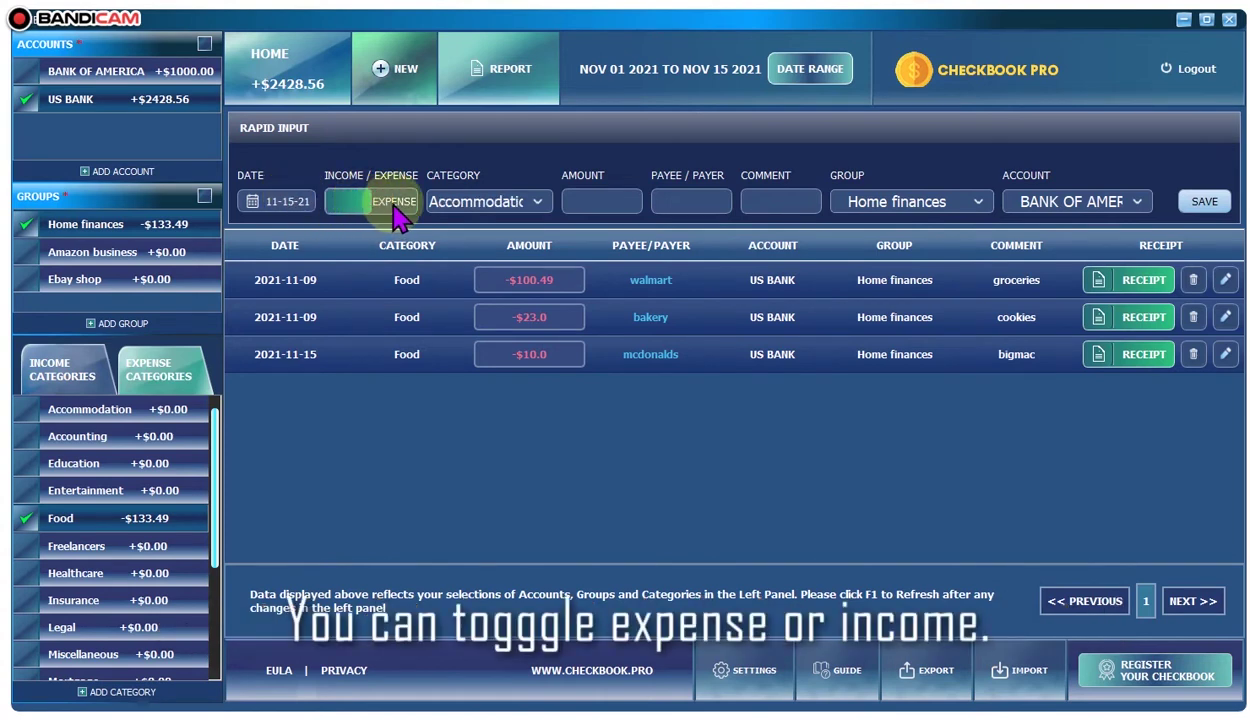
click(538, 204)
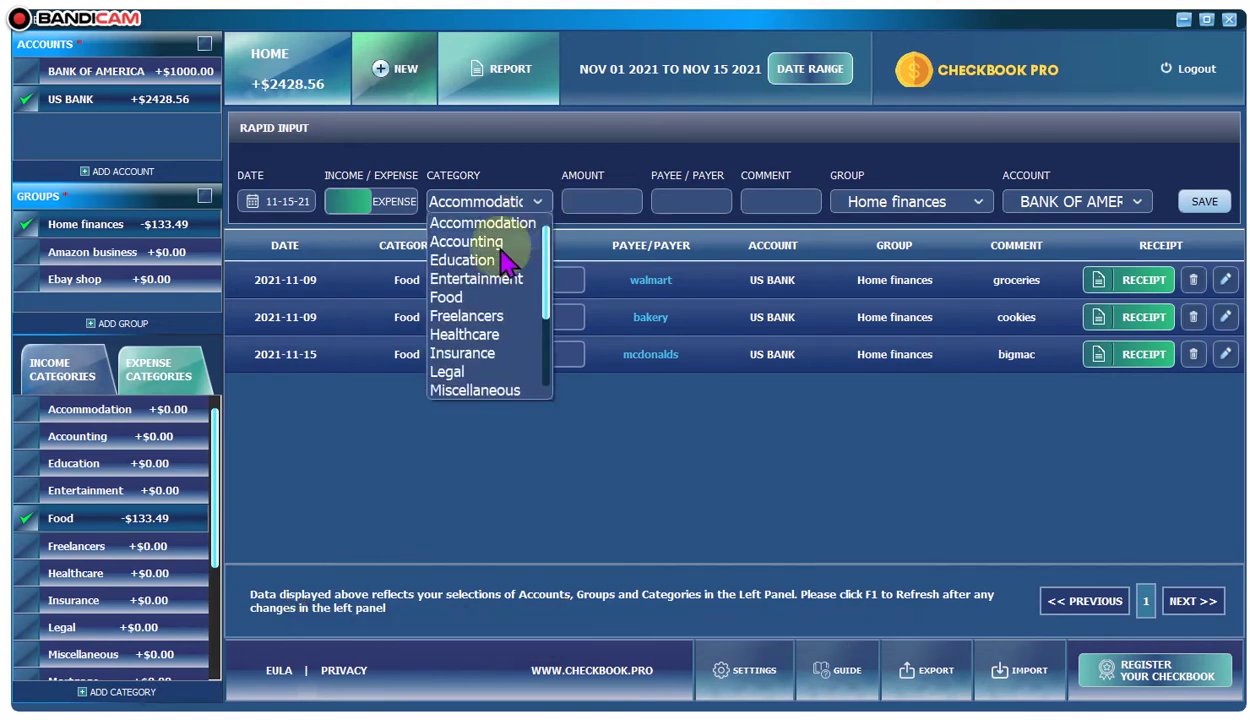
click(482, 298)
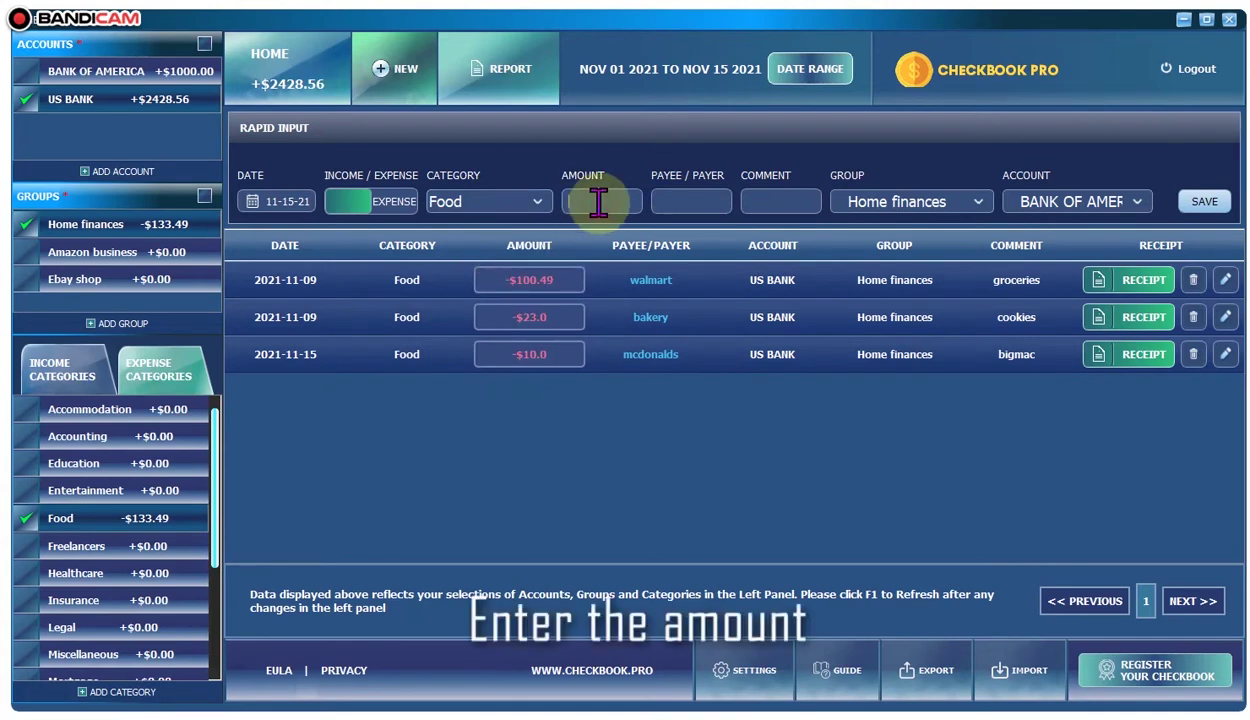
text(9)
click(707, 193)
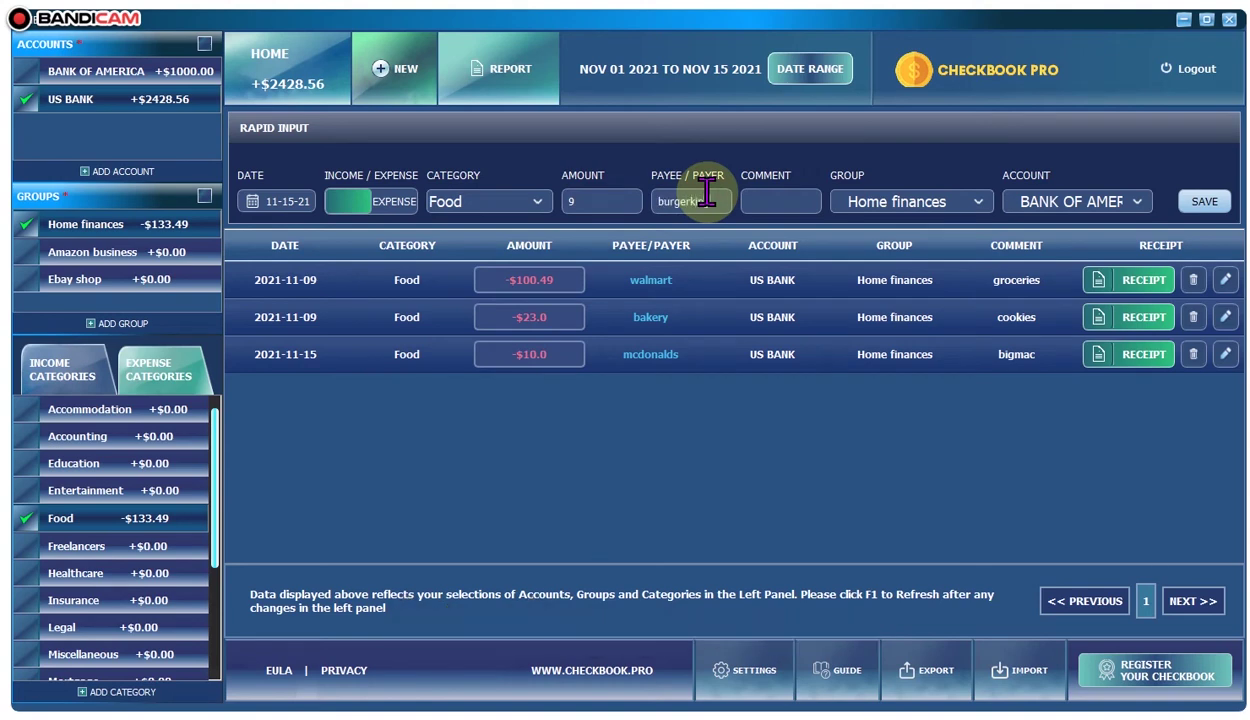
text(burgerking)
click(776, 190)
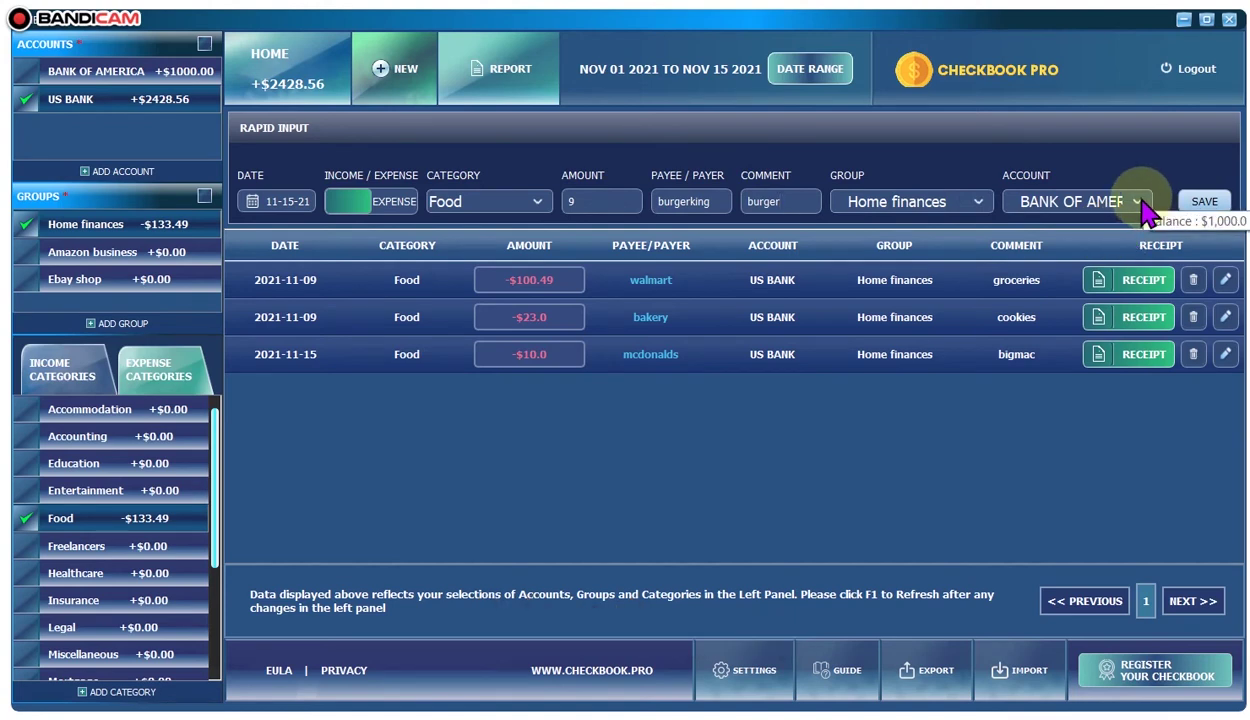
click(1140, 203)
click(1105, 244)
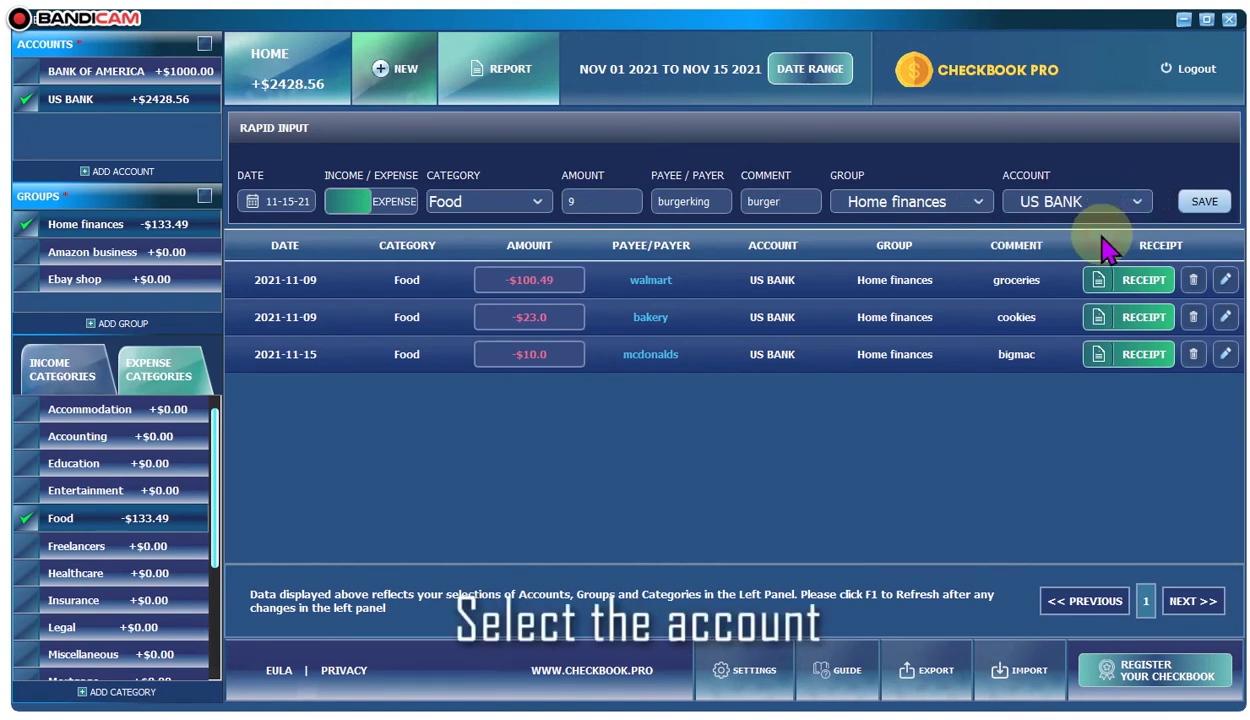
click(1222, 204)
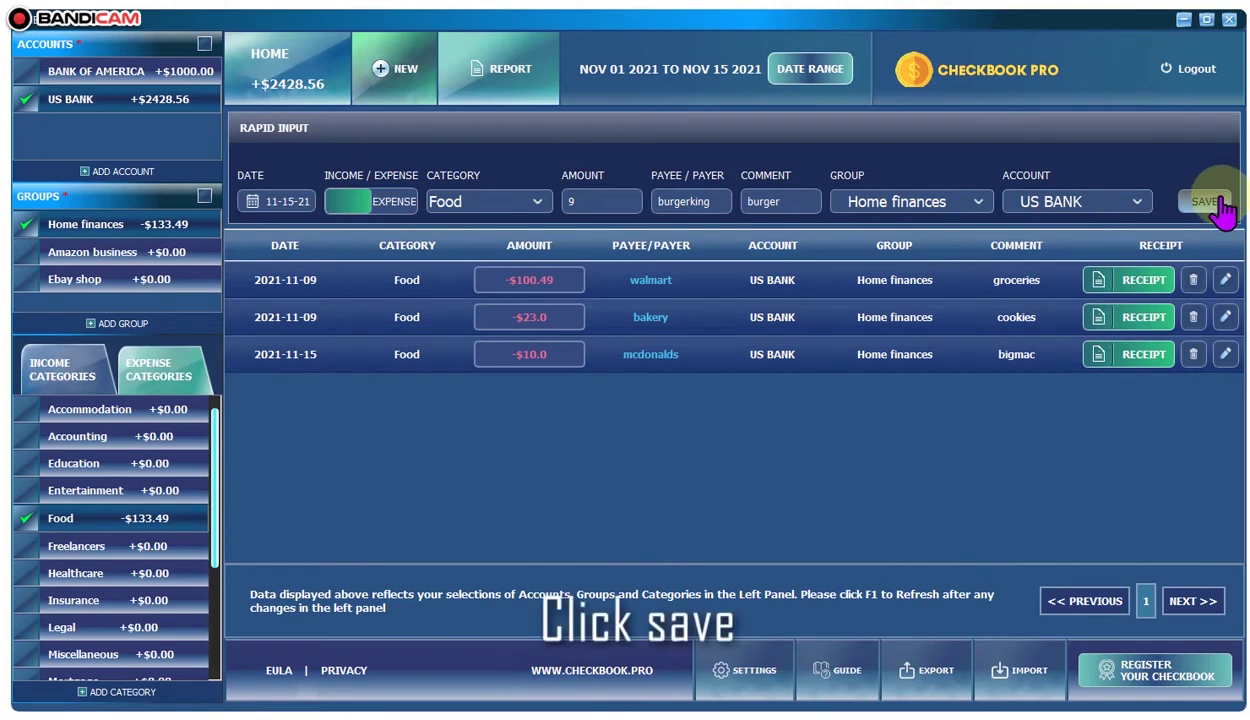
click(1224, 208)
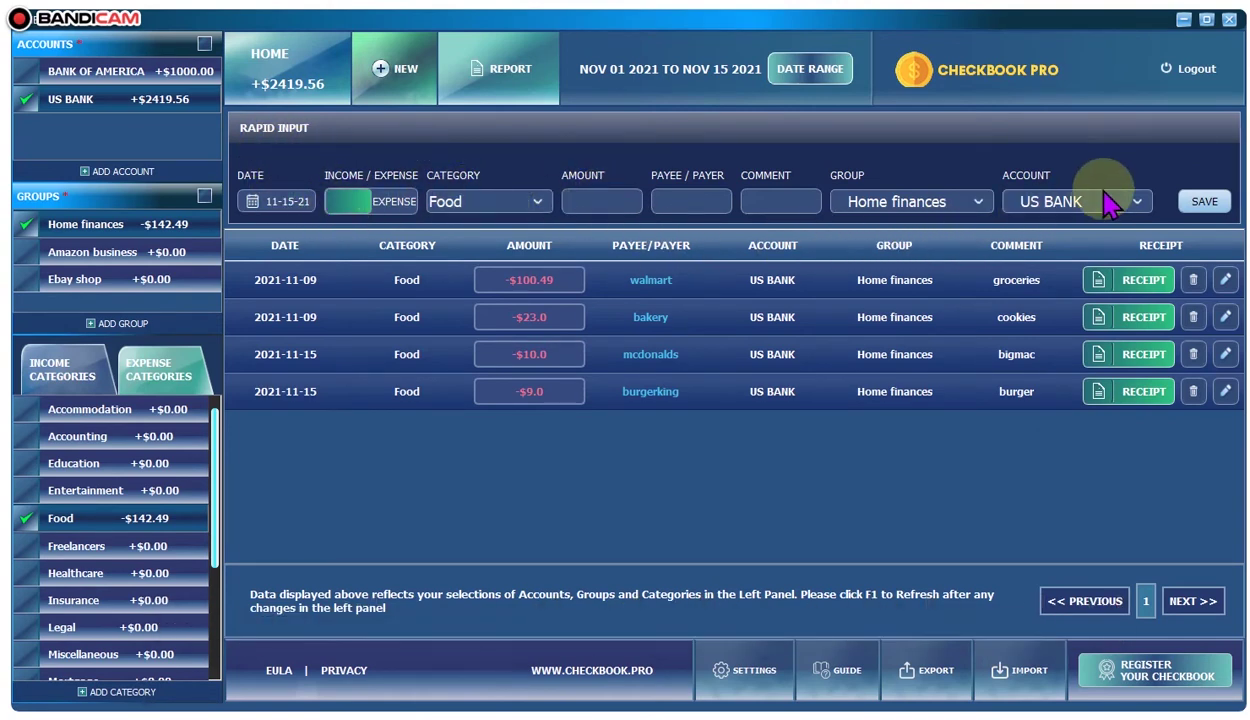
click(400, 74)
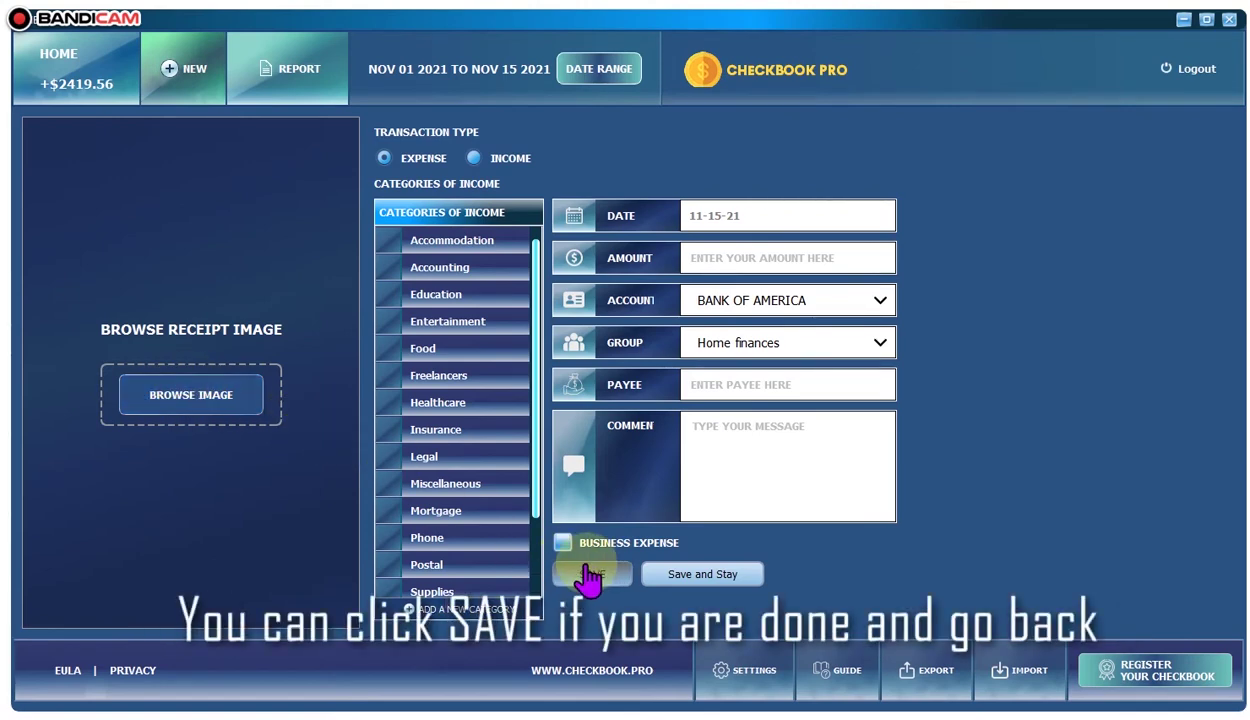
click(604, 574)
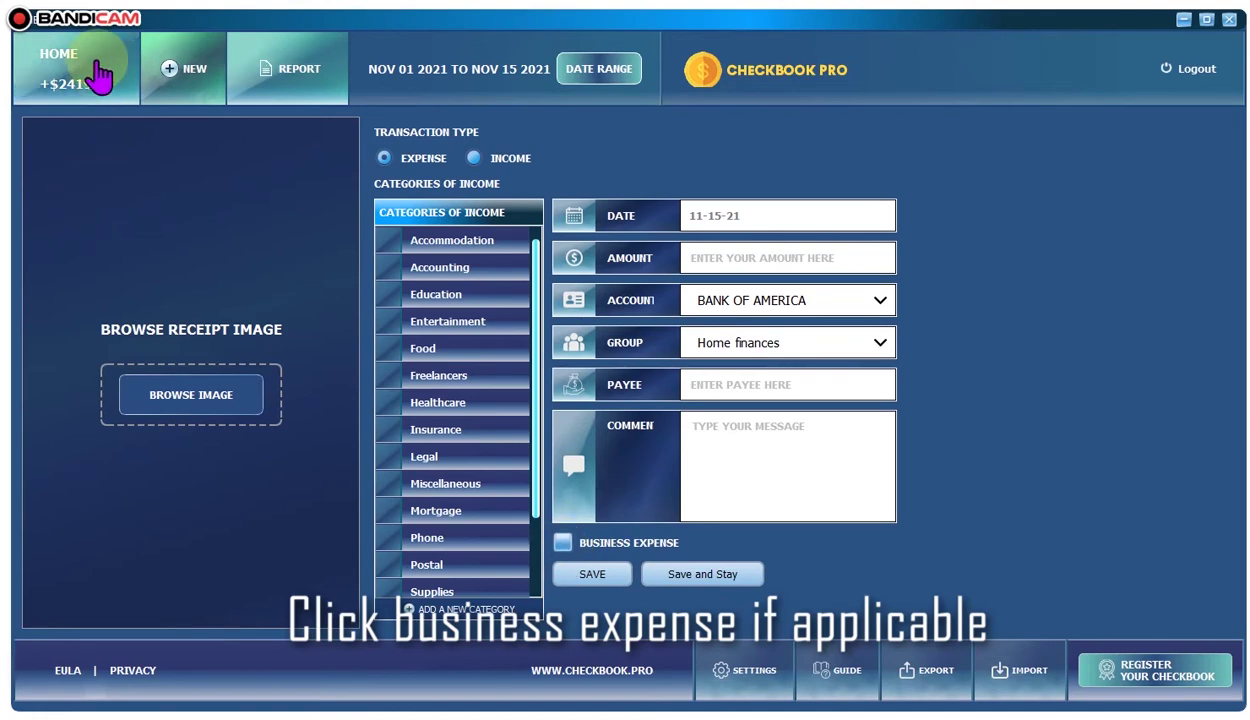
click(100, 75)
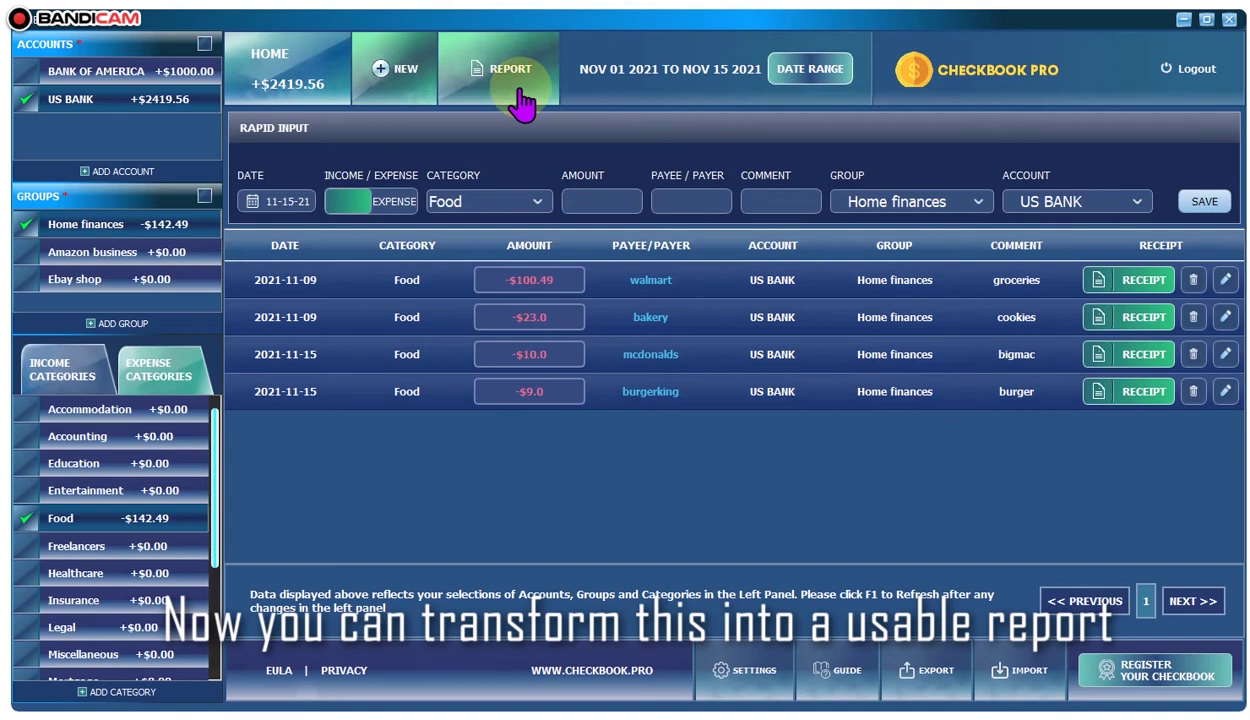
Step: Export the Summary report for US BANK, Home finances, 11/01–11/15/2021
click(519, 92)
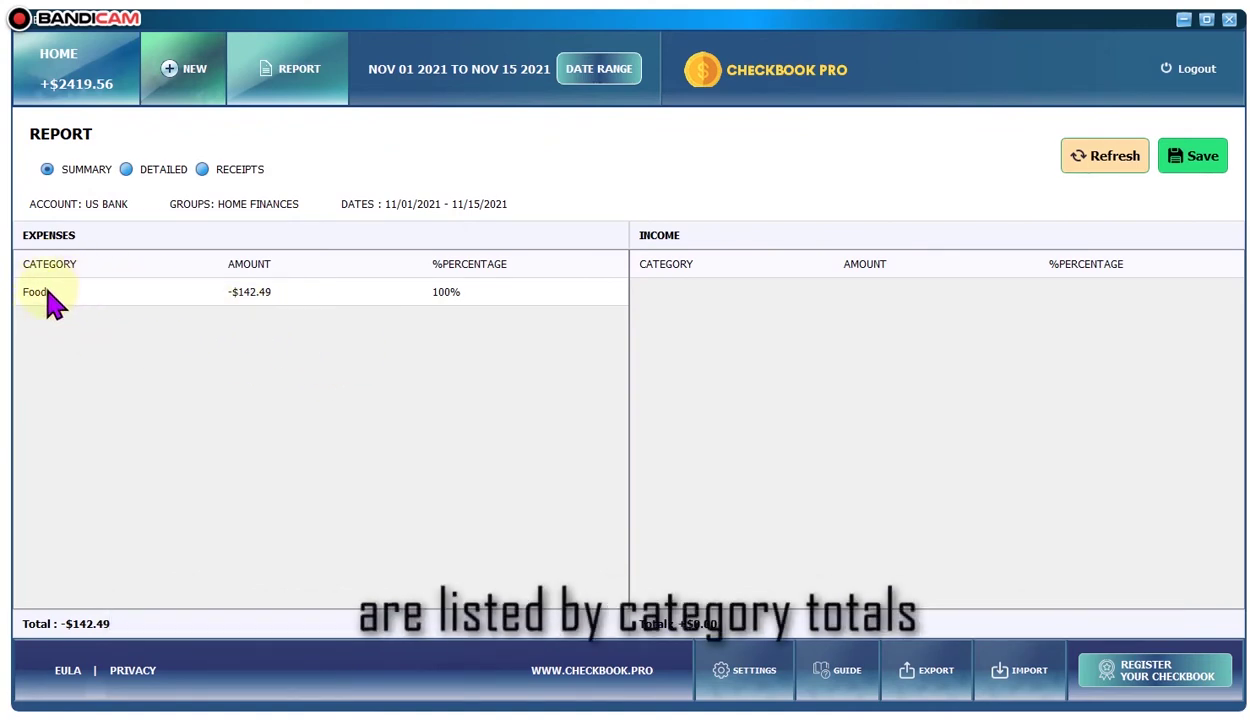
click(1208, 166)
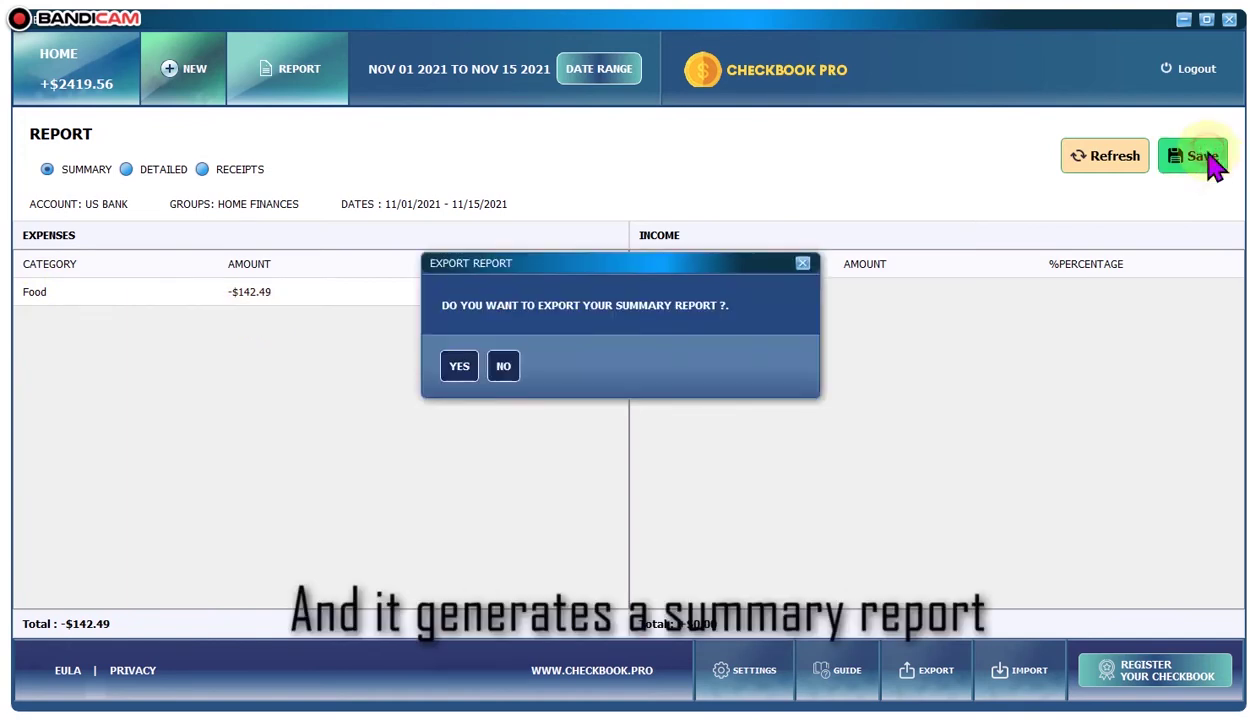
click(456, 370)
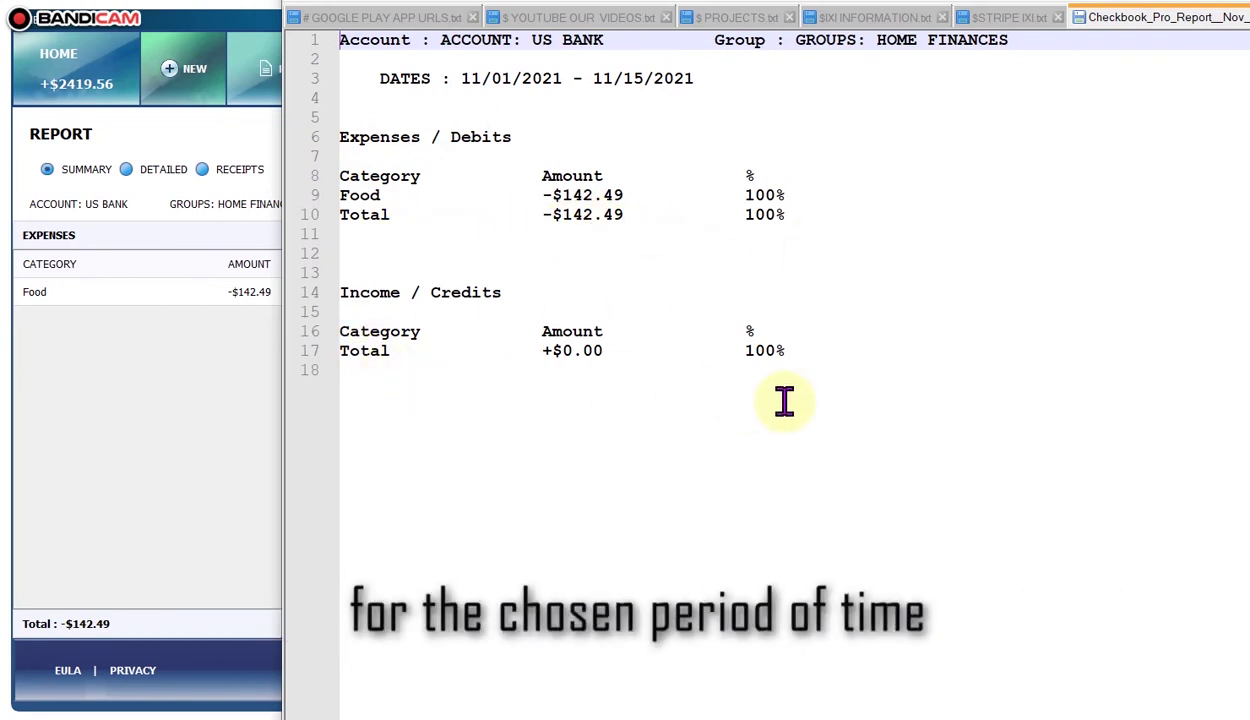
Step: Save the Detailed transactions report as an Excel file and open it
click(133, 190)
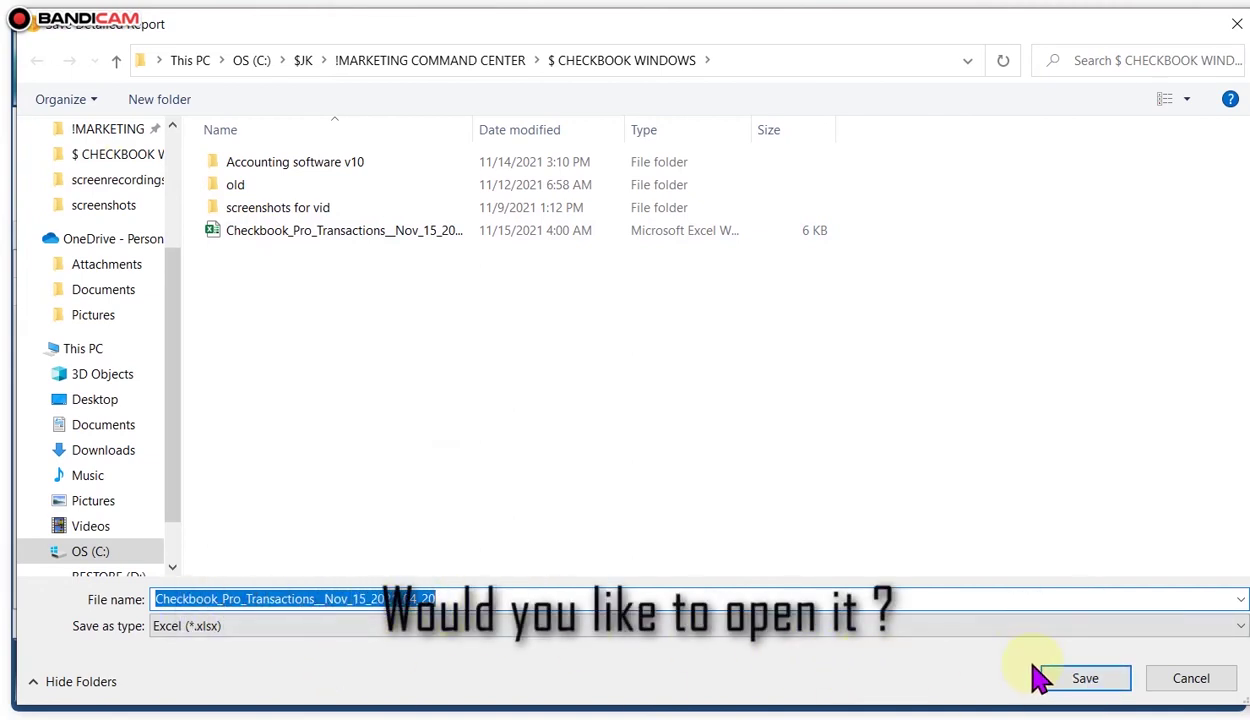
click(1063, 678)
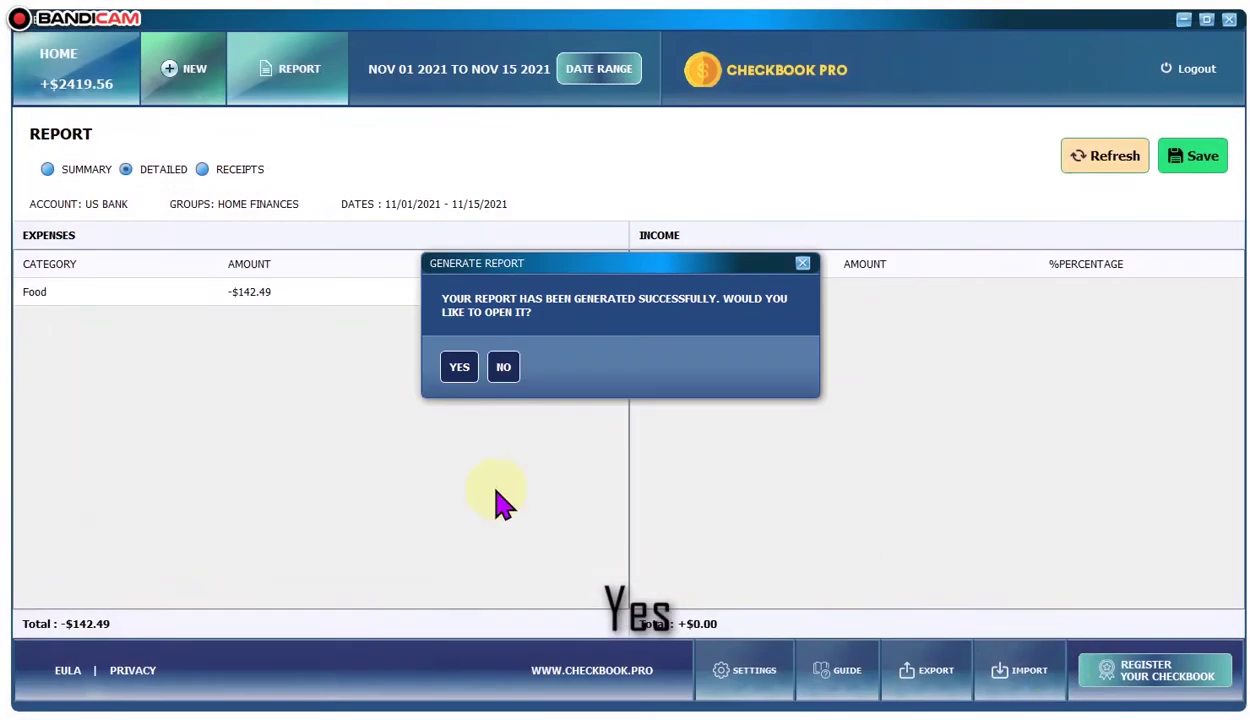
click(460, 366)
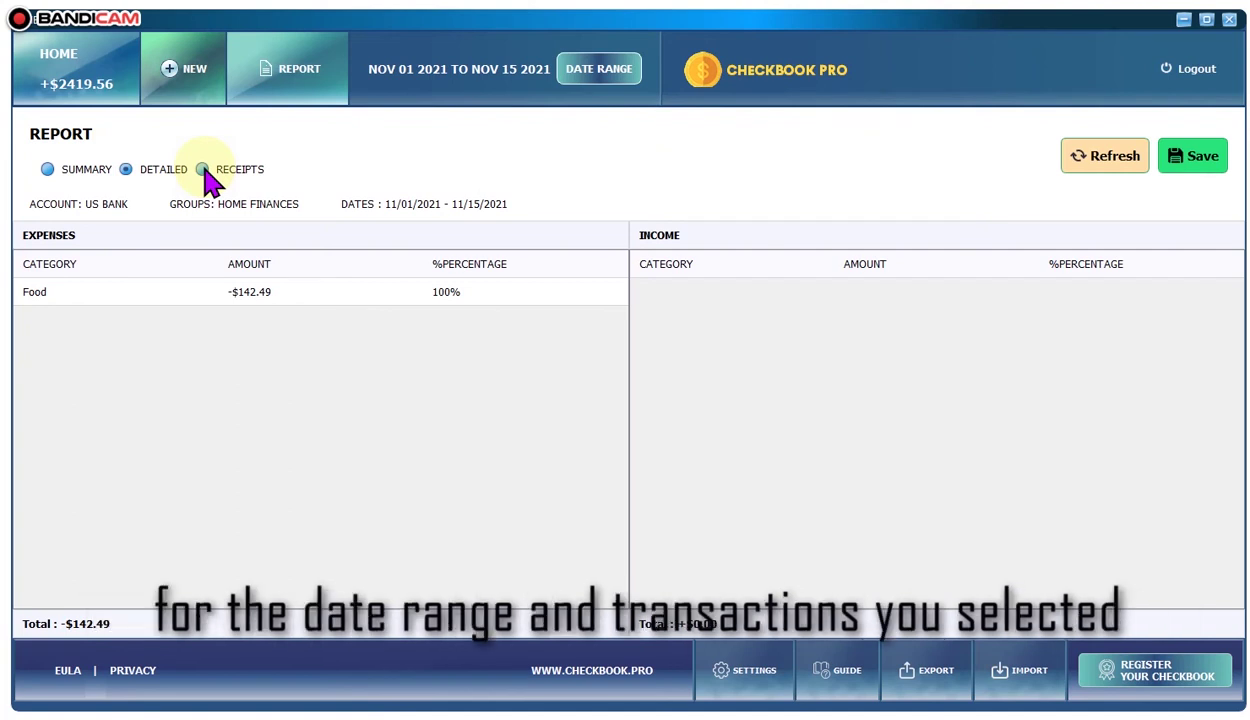
click(203, 170)
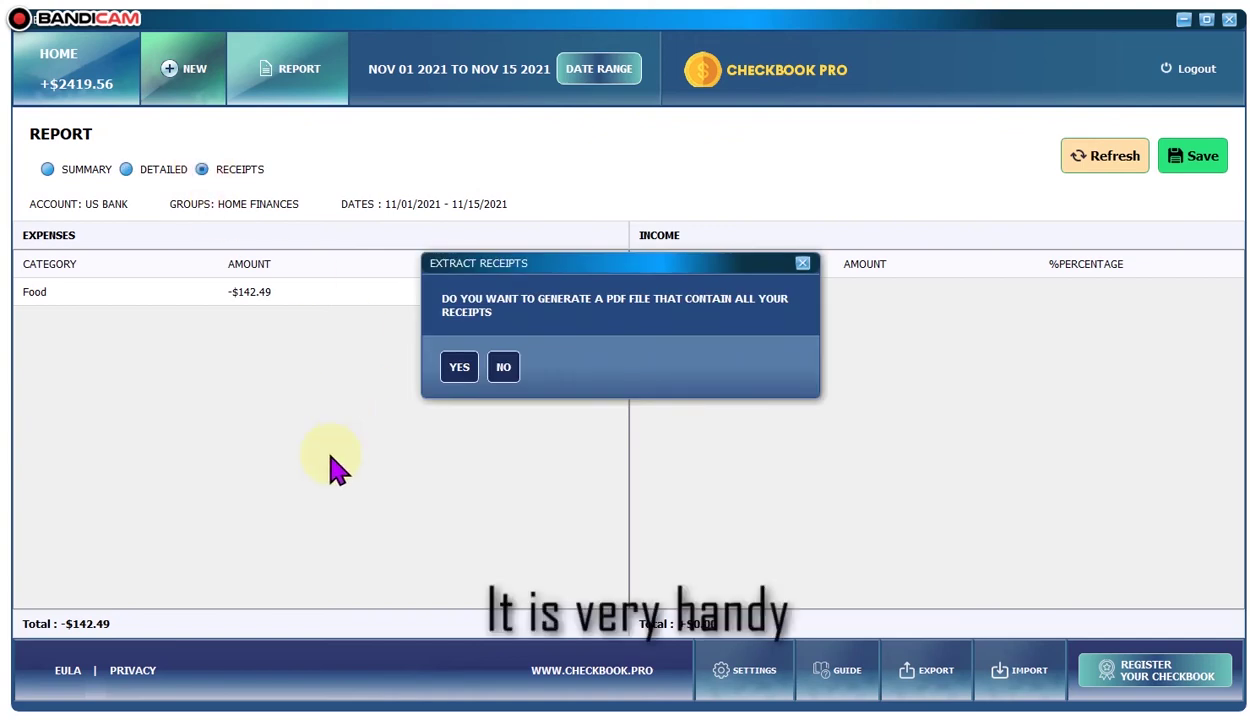
Step: Generate the receipts PDF, view it in Acrobat Reader, then return to the main screen
click(466, 370)
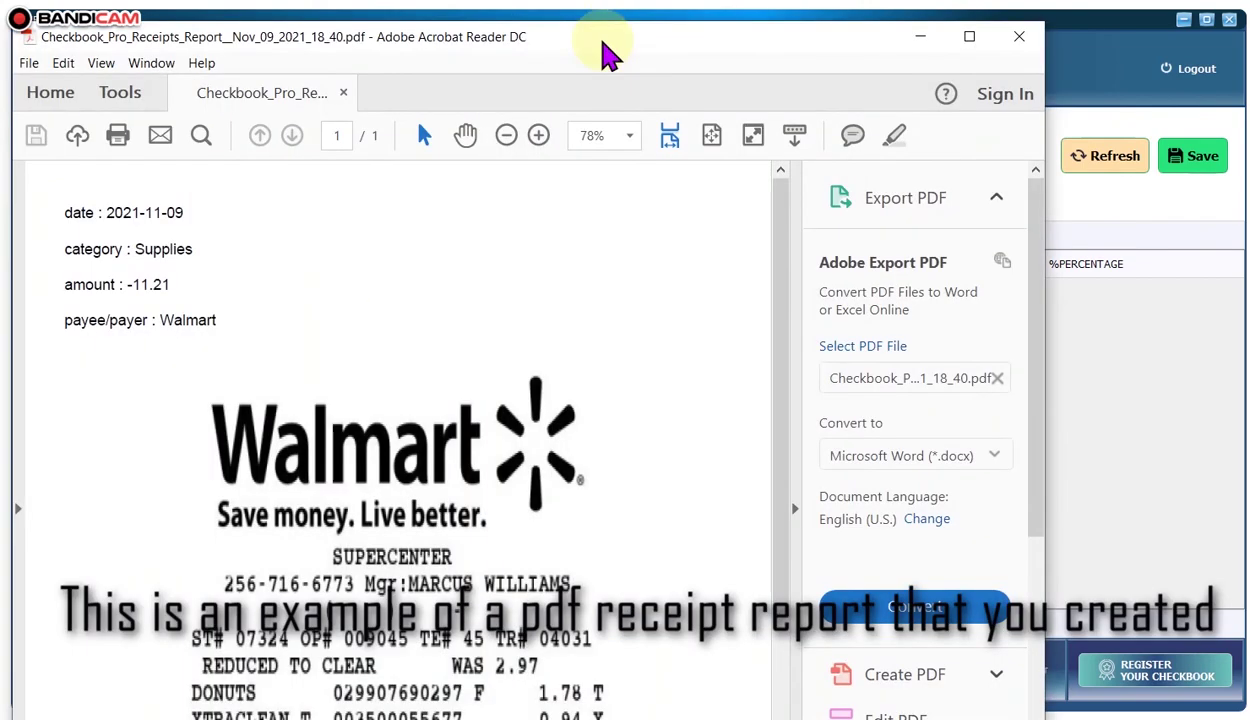
drag(602, 45, 673, 40)
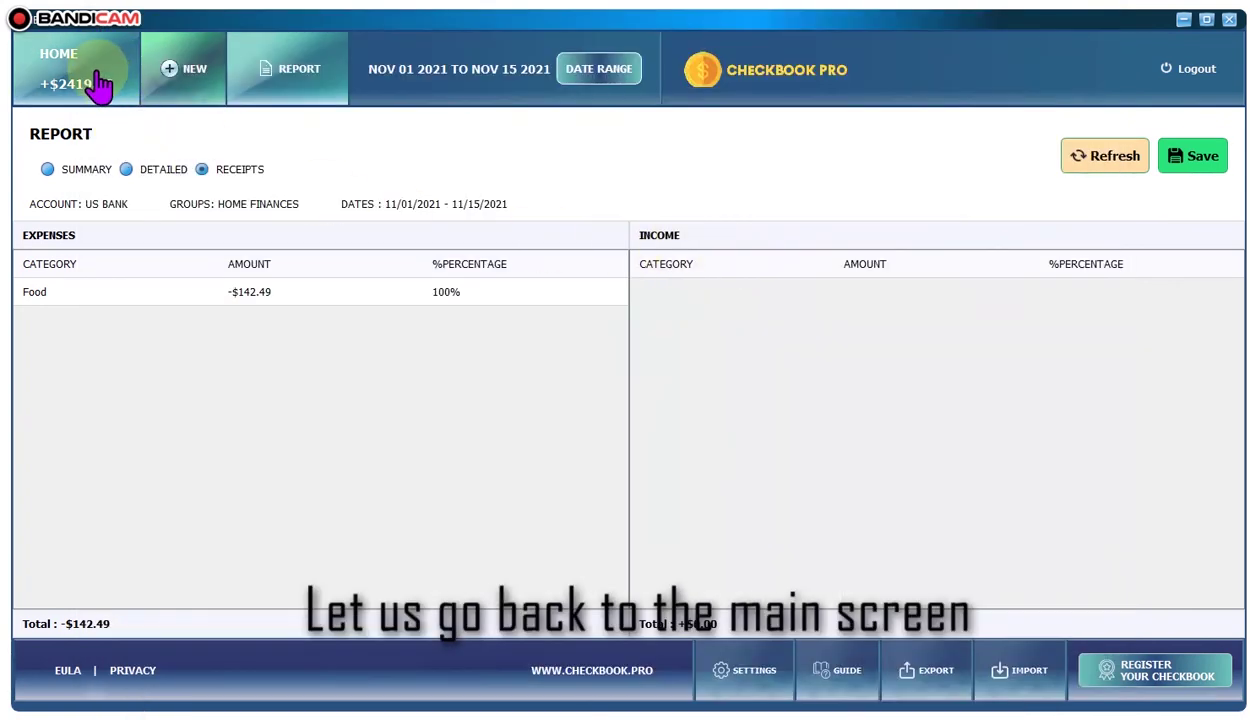
click(100, 86)
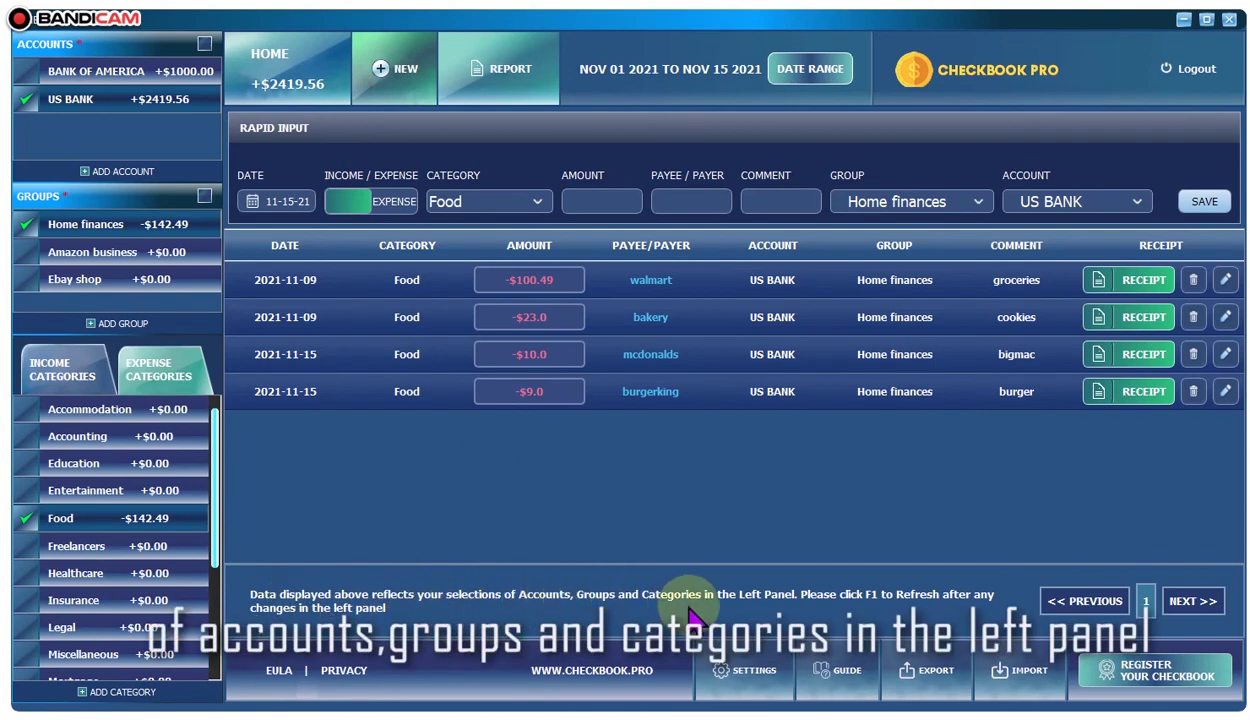
click(746, 680)
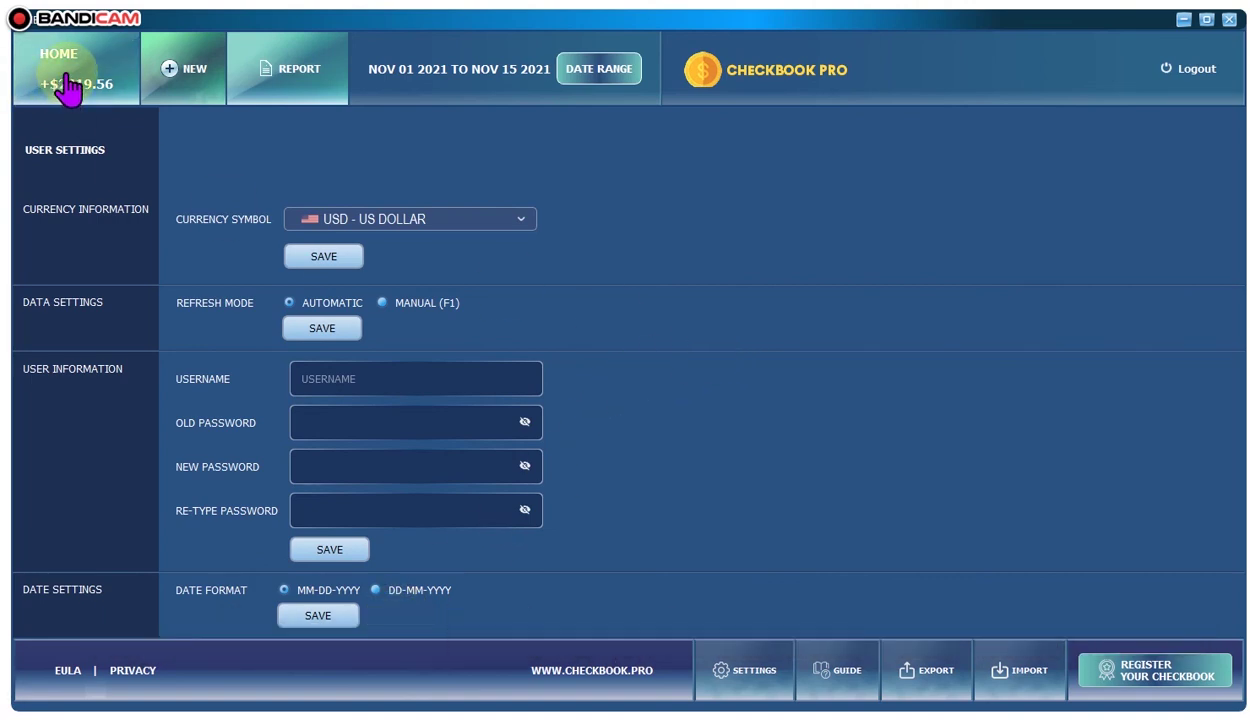
click(66, 84)
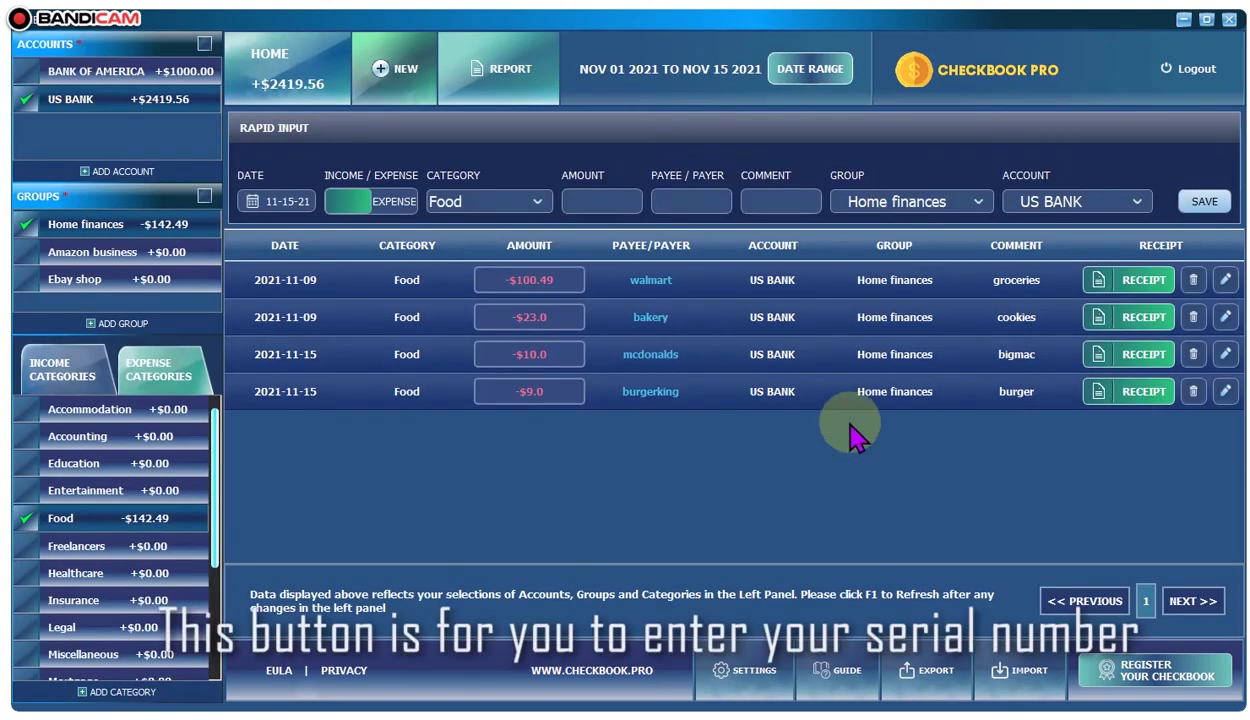